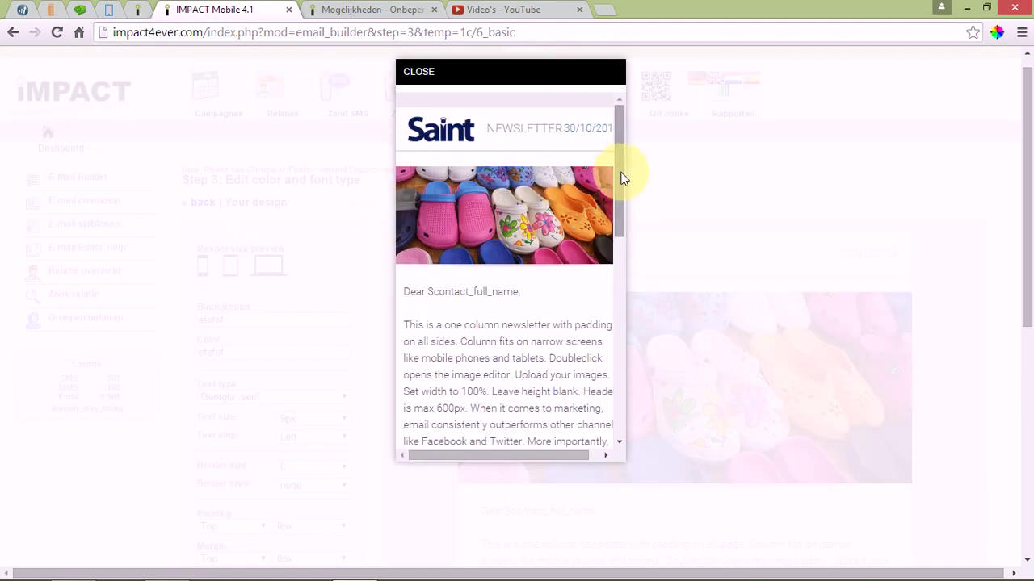
- Look through the newsletter in the narrow responsive preview and close the preview
scroll(500, 138, down, 2)
scroll(456, 92, up, 2)
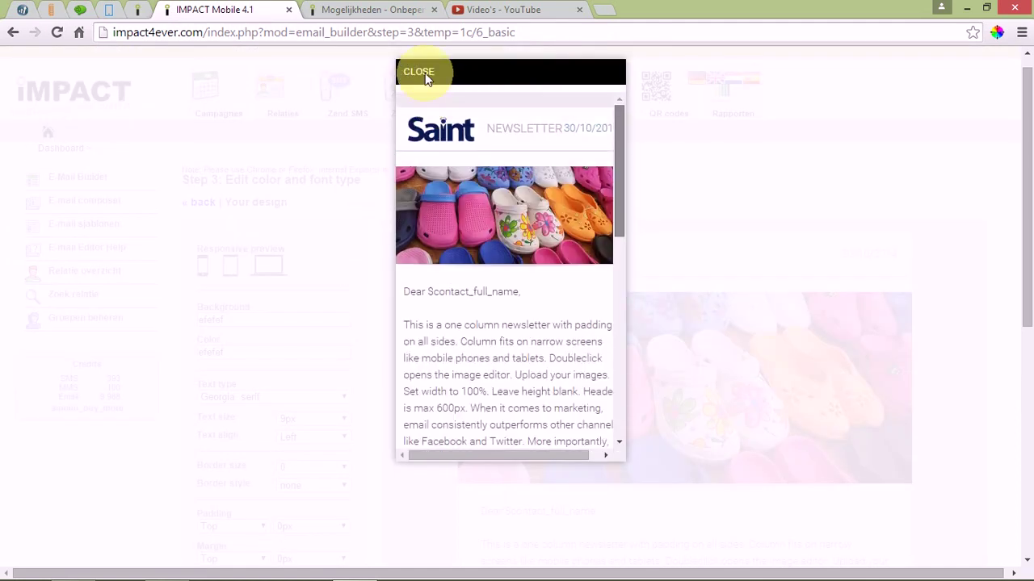
click(423, 73)
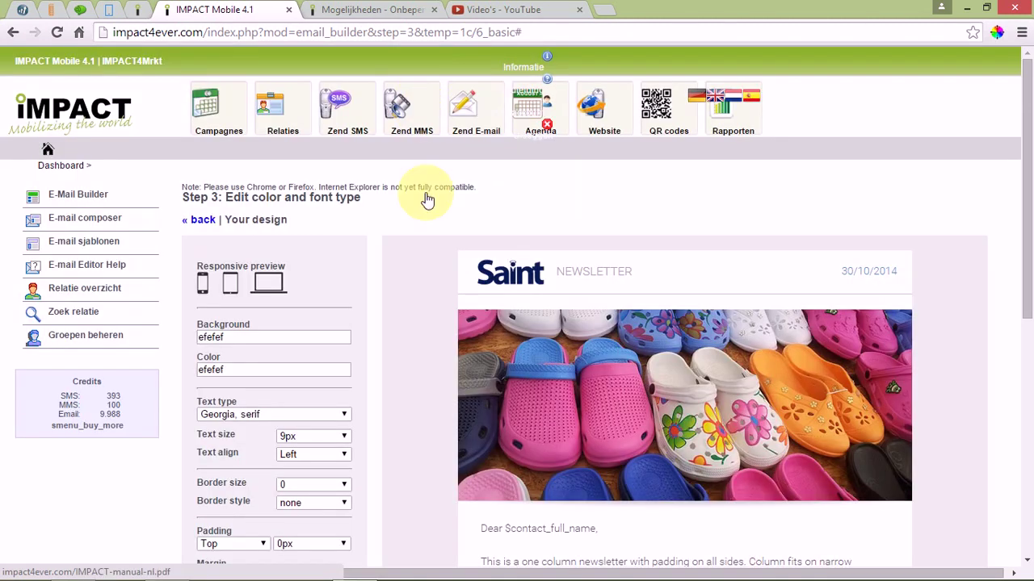
- Set the font of the newsletter's introductory text block to Verdana, Geneva, sans-serif
scroll(374, 227, down, 2)
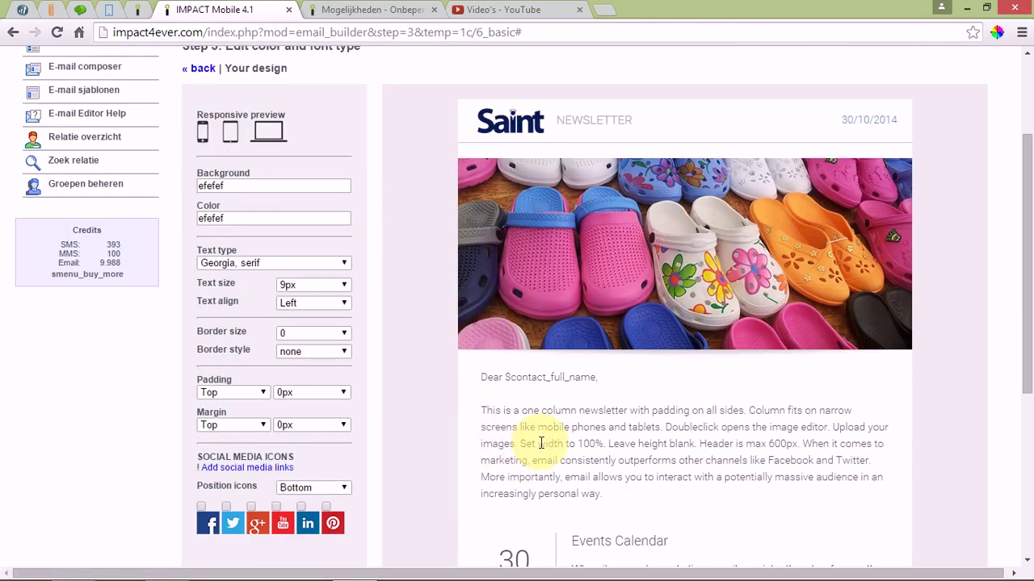
scroll(543, 432, down, 1)
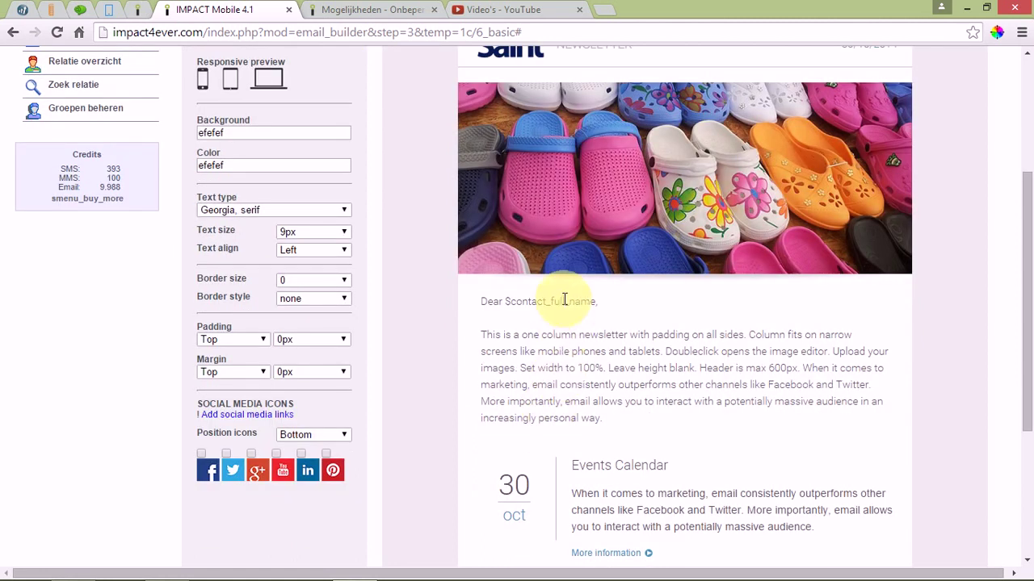
click(532, 351)
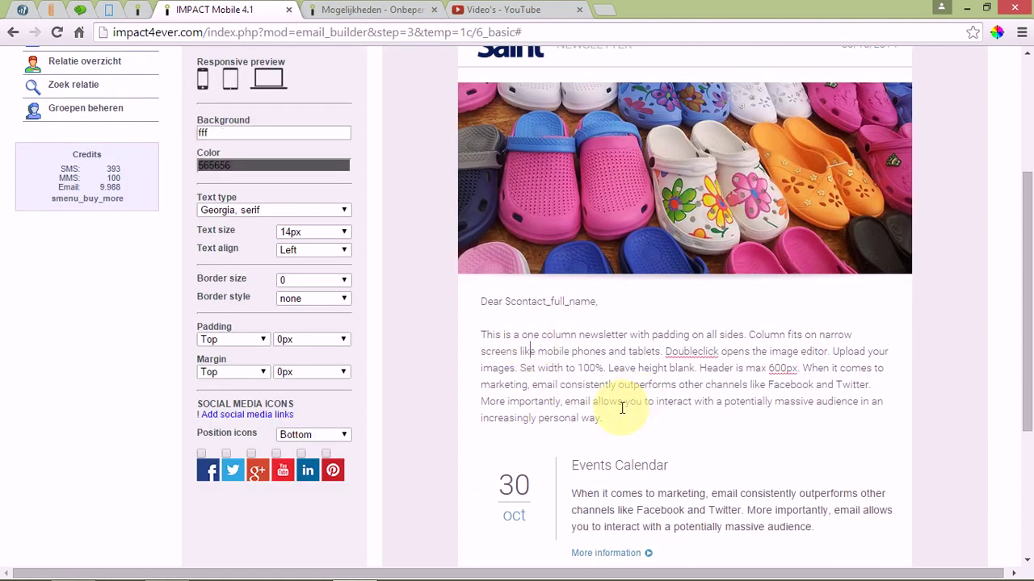
click(266, 210)
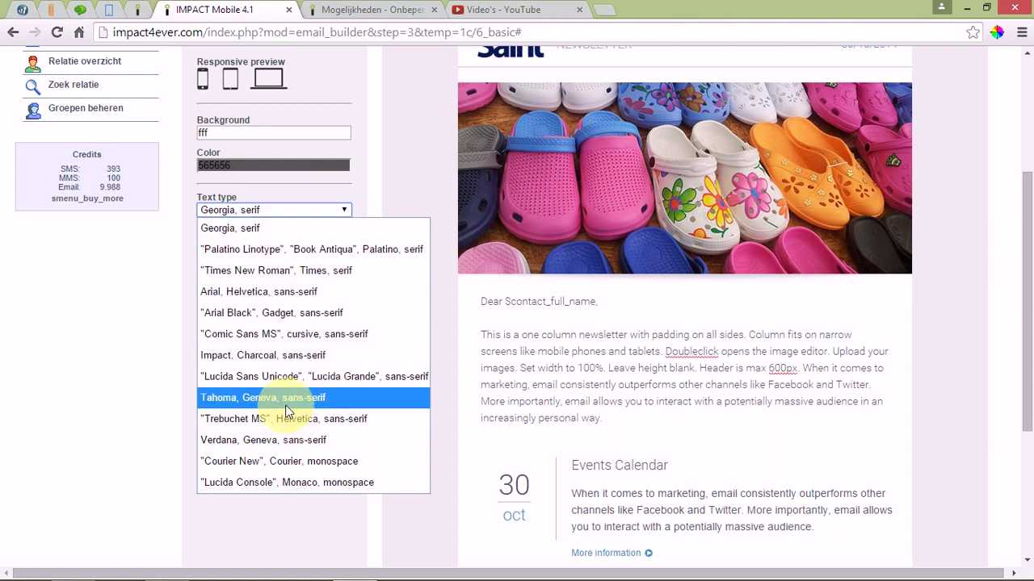
click(280, 440)
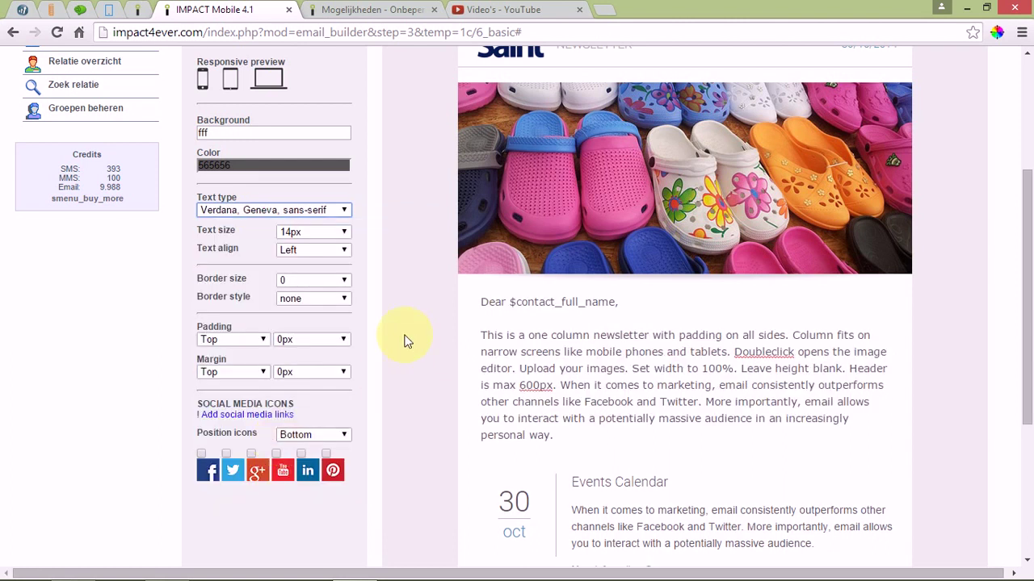
- Change the text color of the newsletter's introductory block to purple with the color picker
click(657, 413)
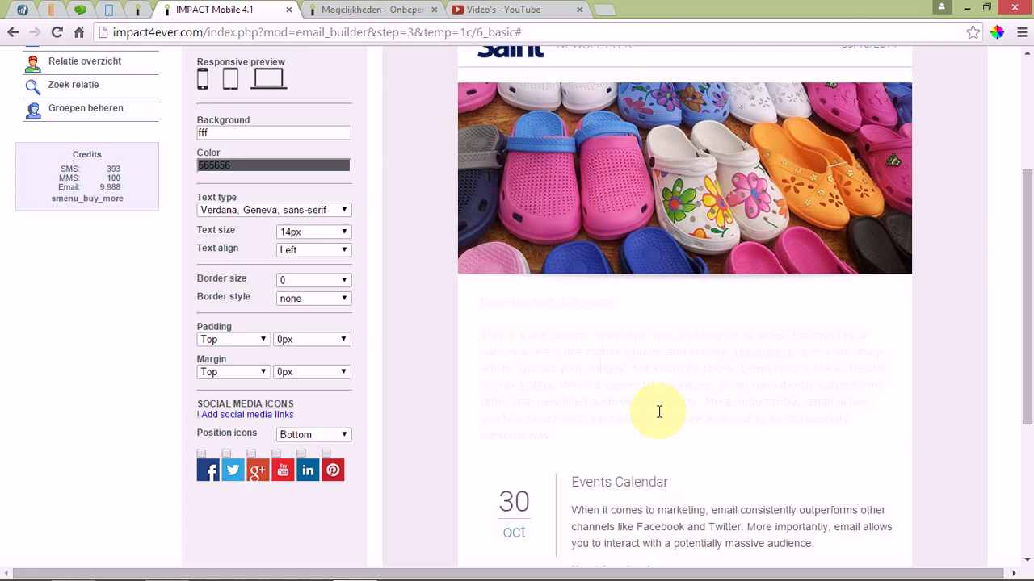
click(487, 355)
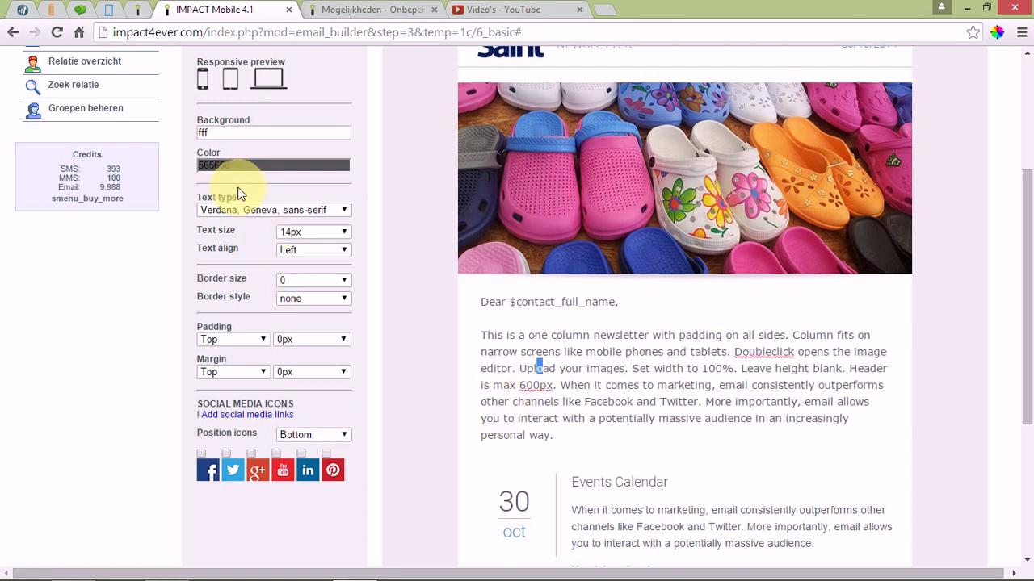
click(219, 166)
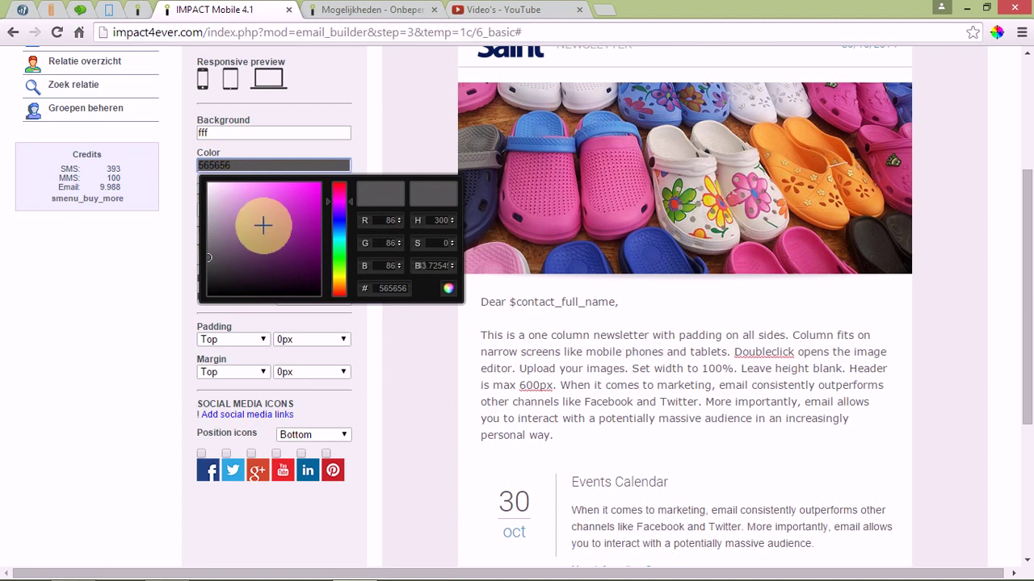
mouse_move(330, 204)
mouse_down()
mouse_move(308, 226)
mouse_move(295, 199)
mouse_move(286, 231)
mouse_move(266, 233)
mouse_move(277, 220)
mouse_up()
click(388, 342)
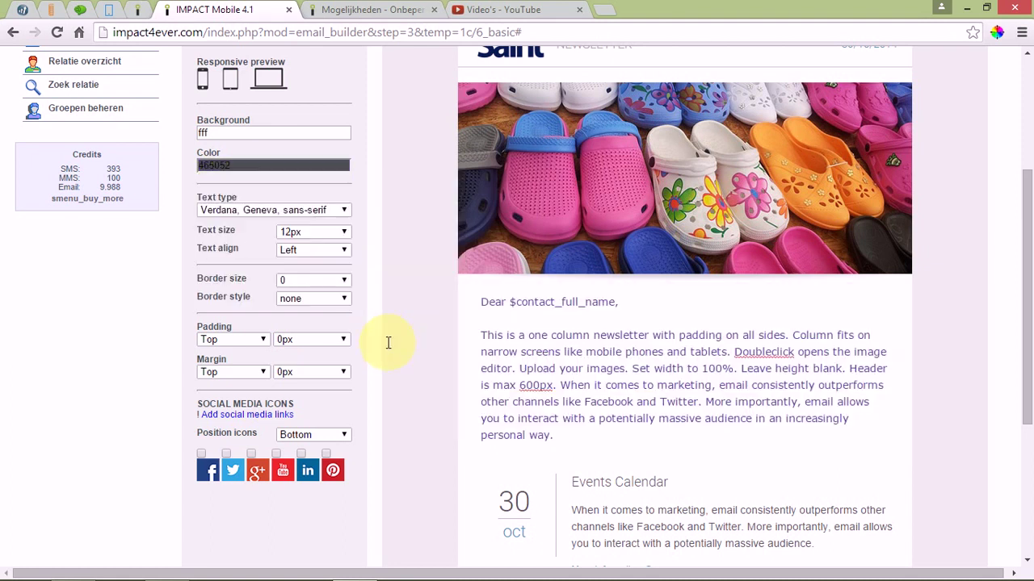
- Open the account's social media link settings and review the Facebook, Twitter and Google+ address fields
click(292, 437)
click(301, 455)
click(272, 420)
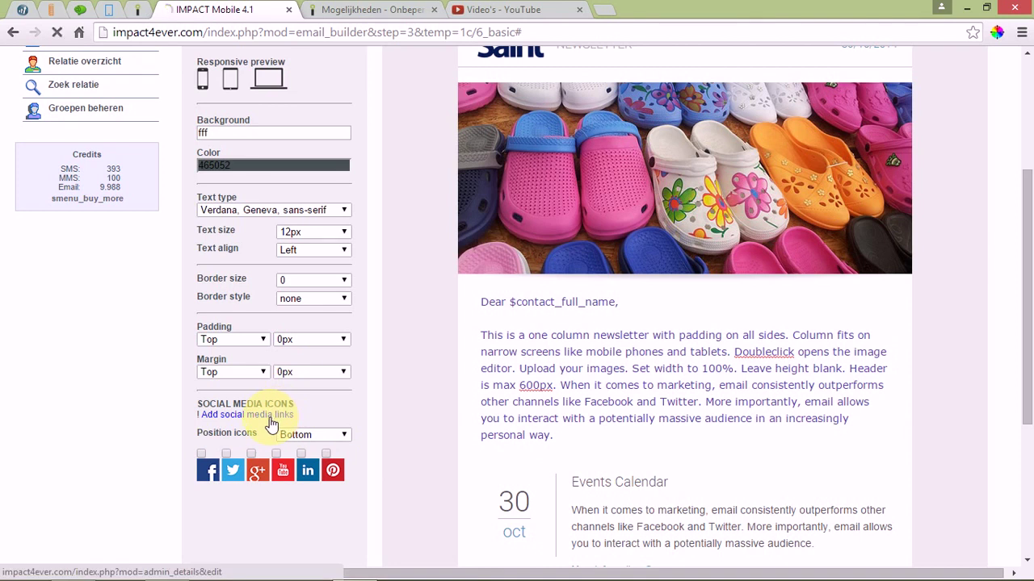
scroll(445, 305, down, 1)
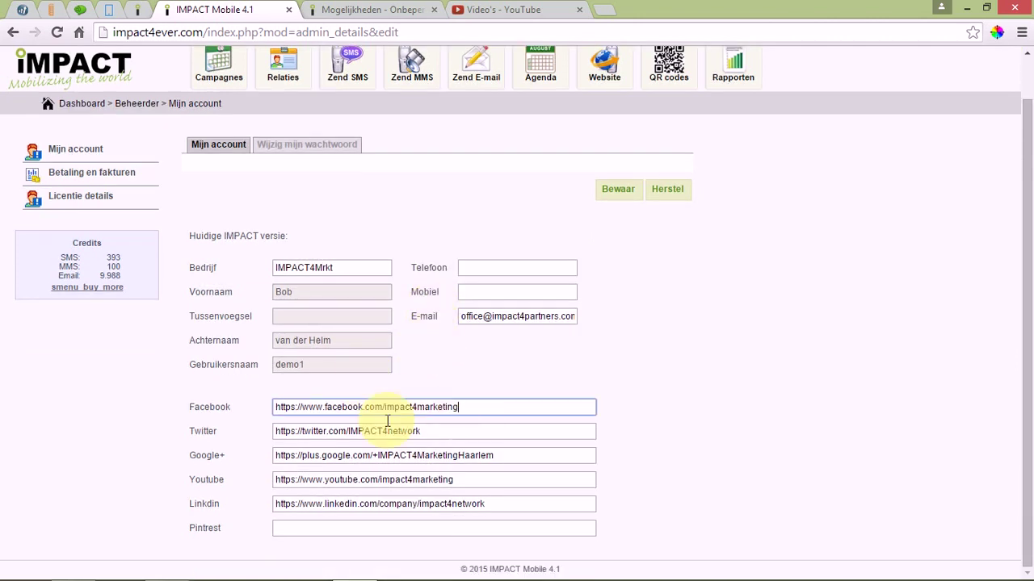
click(440, 431)
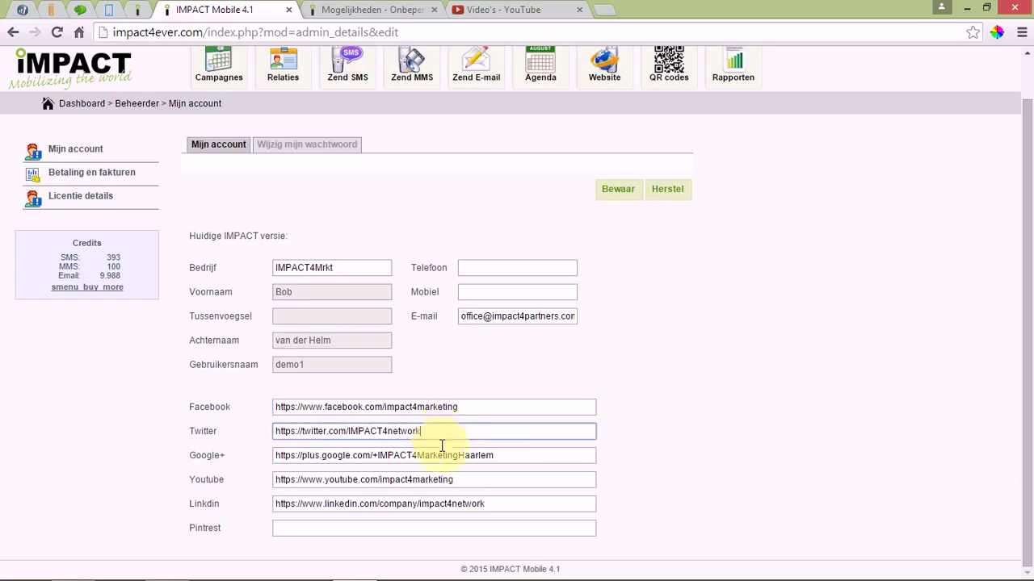
click(512, 455)
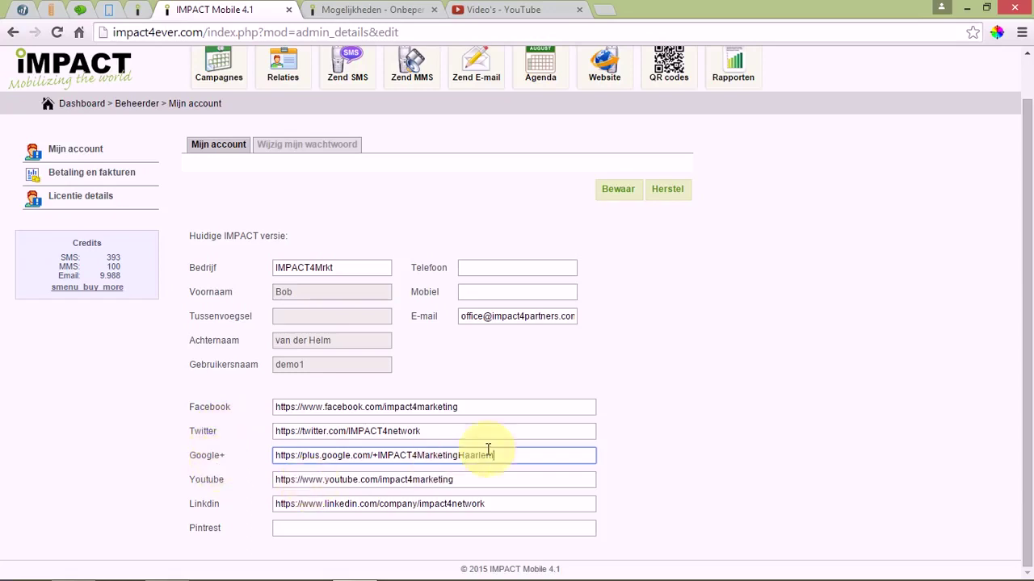
click(532, 372)
click(619, 189)
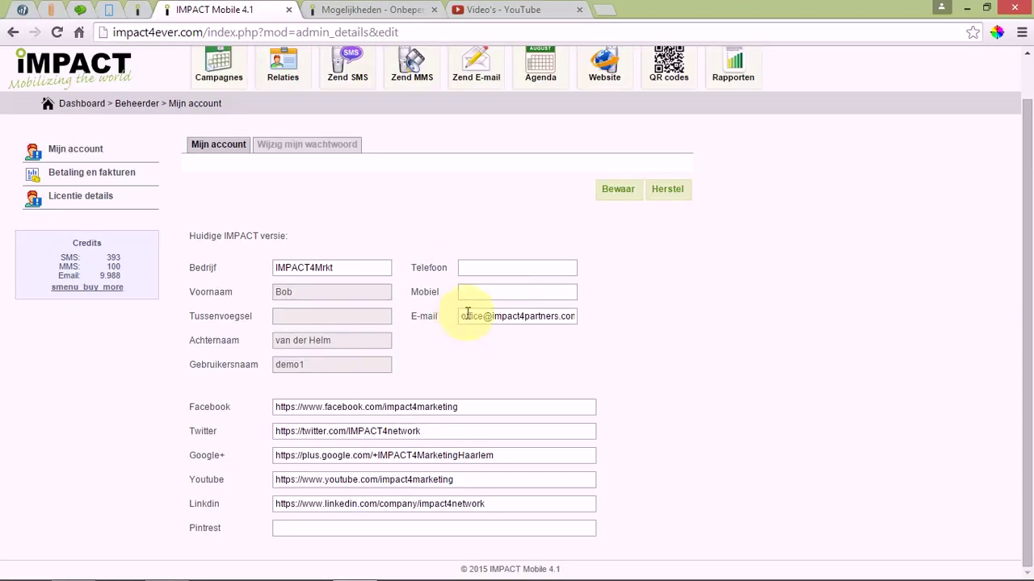
- Check the e-mail address entered in the account details
scroll(504, 285, up, 1)
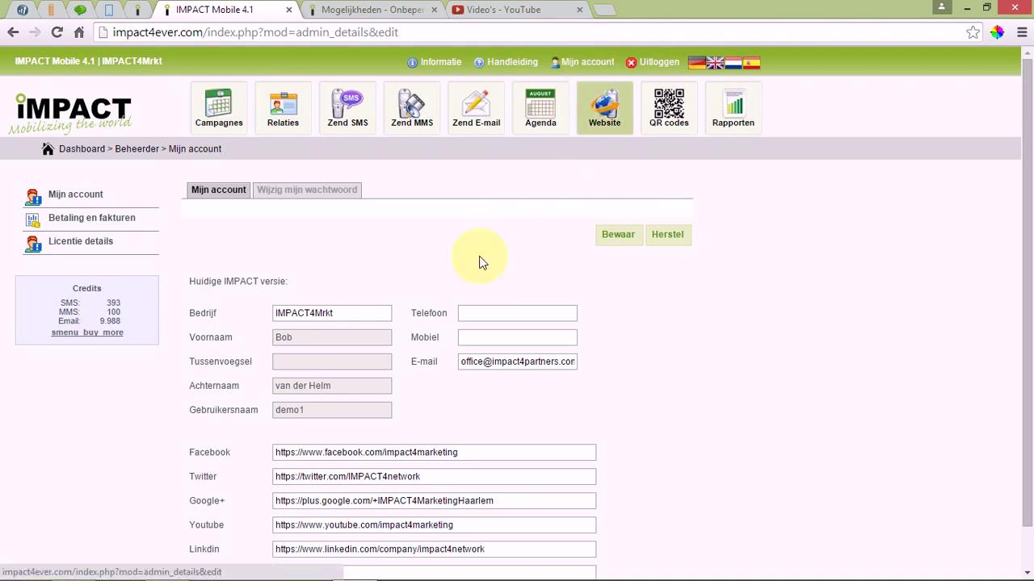
scroll(470, 406, down, 1)
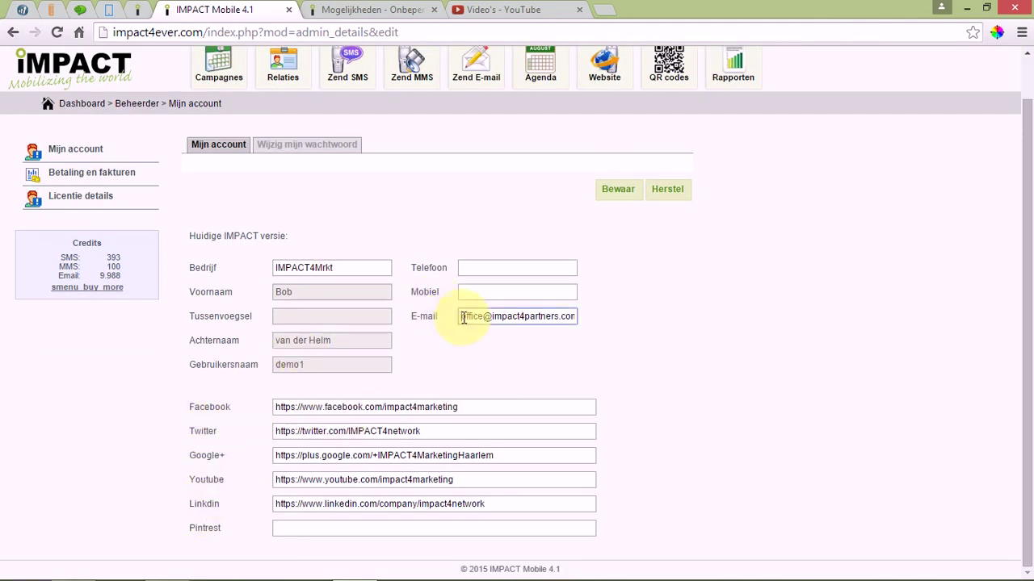
drag(462, 317, 586, 311)
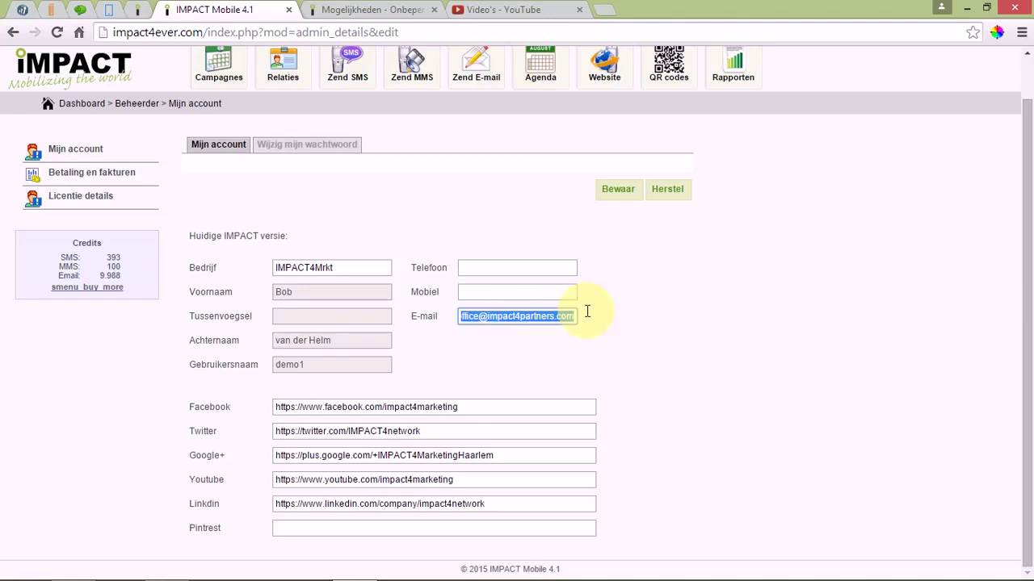
click(536, 352)
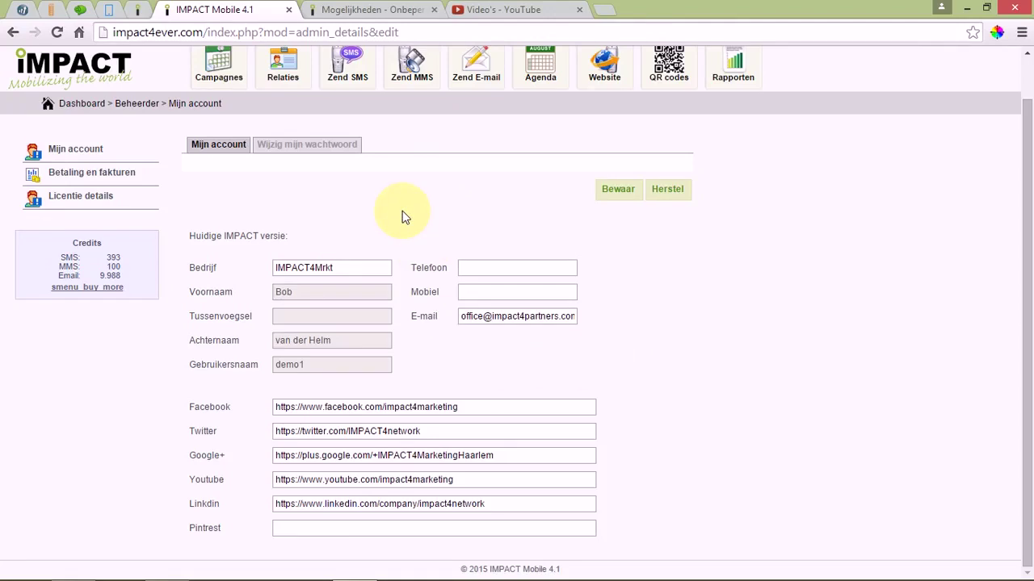
- Return to the newsletter's color and font design step and enable the Facebook, Twitter and Google+ icons
scroll(396, 226, up, 1)
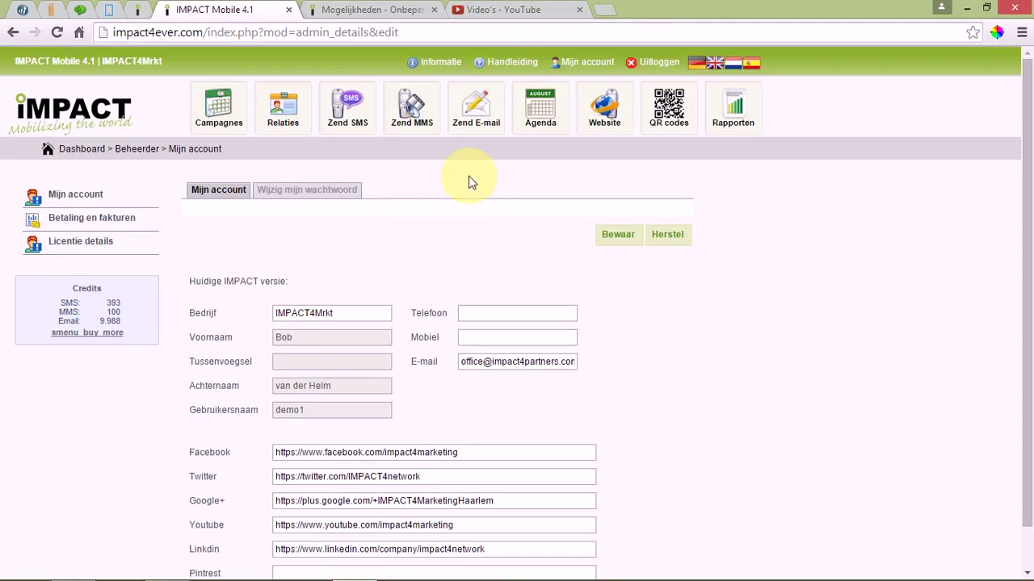
click(12, 32)
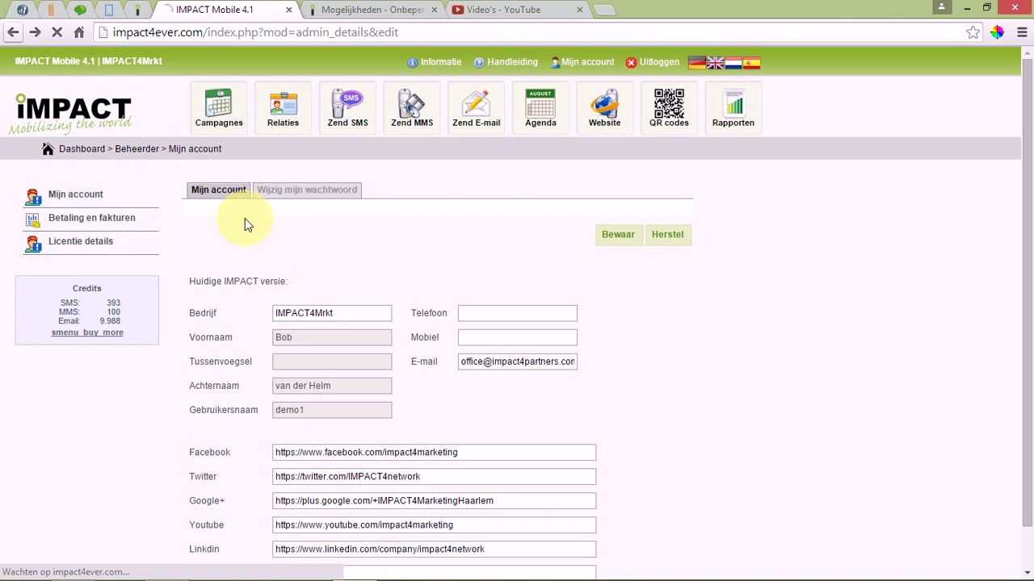
scroll(419, 373, down, 1)
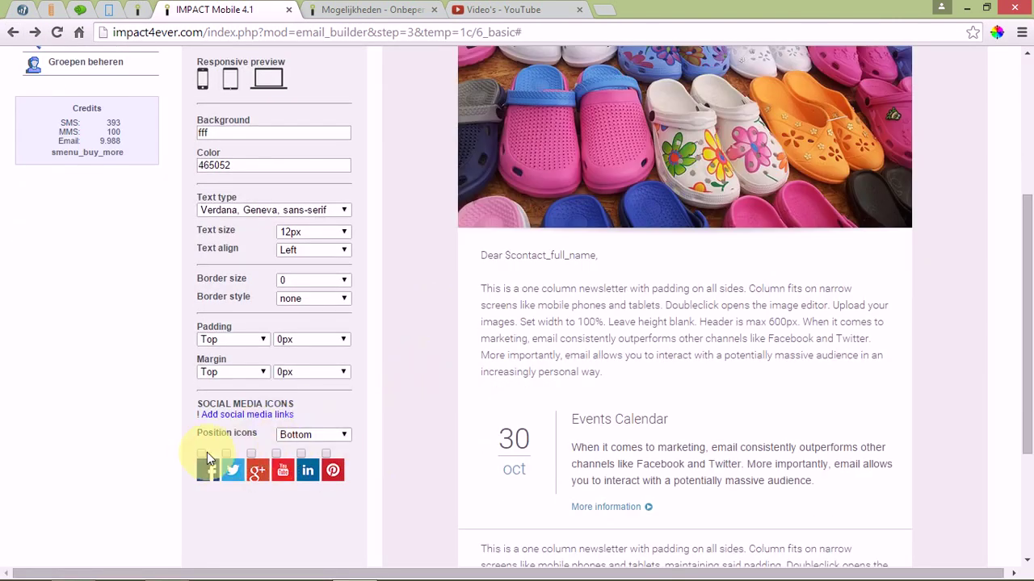
click(251, 454)
scroll(413, 446, down, 2)
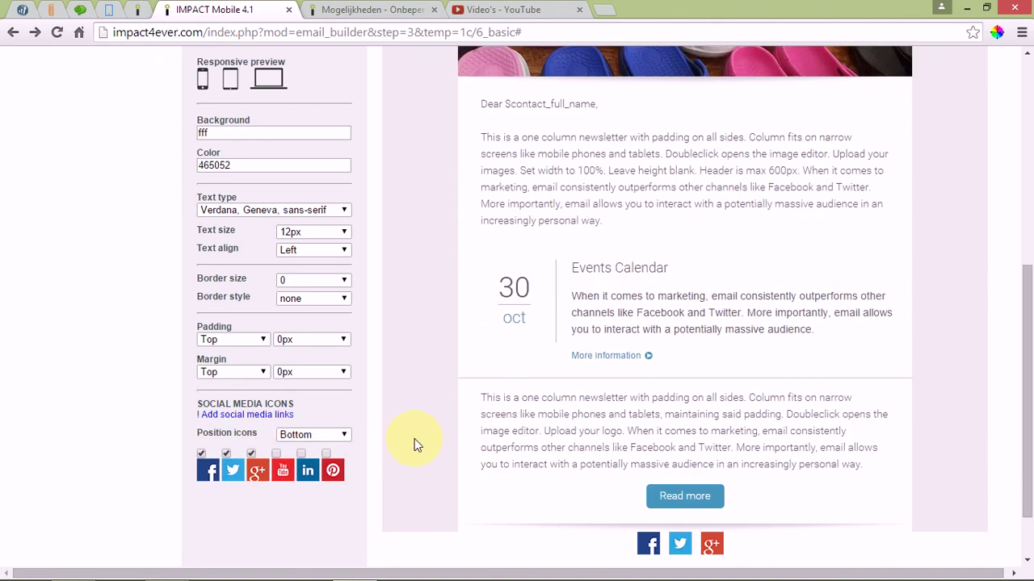
- Review the newsletter layout, save the design and continue to the content editor
scroll(413, 445, down, 1)
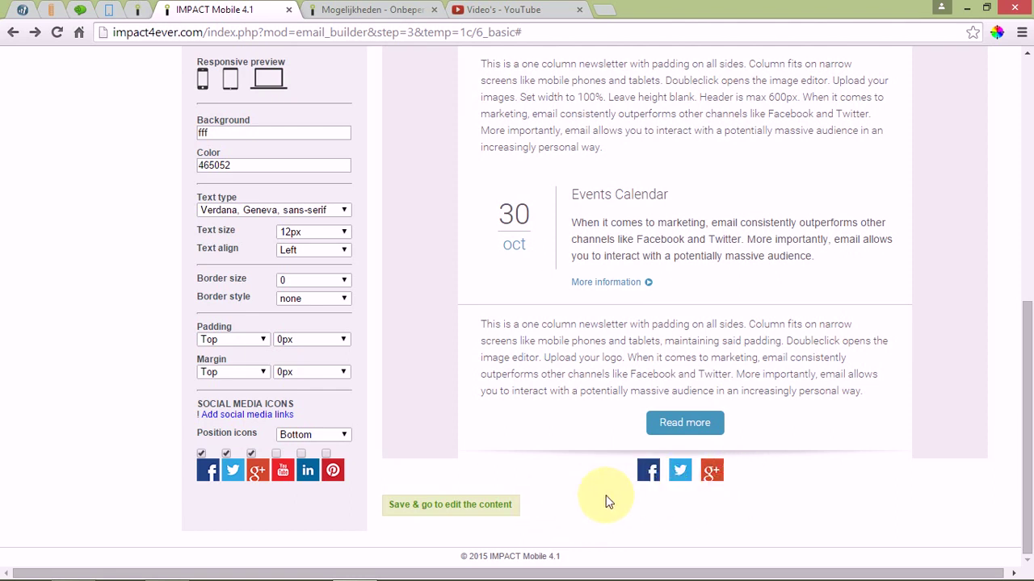
scroll(562, 482, up, 3)
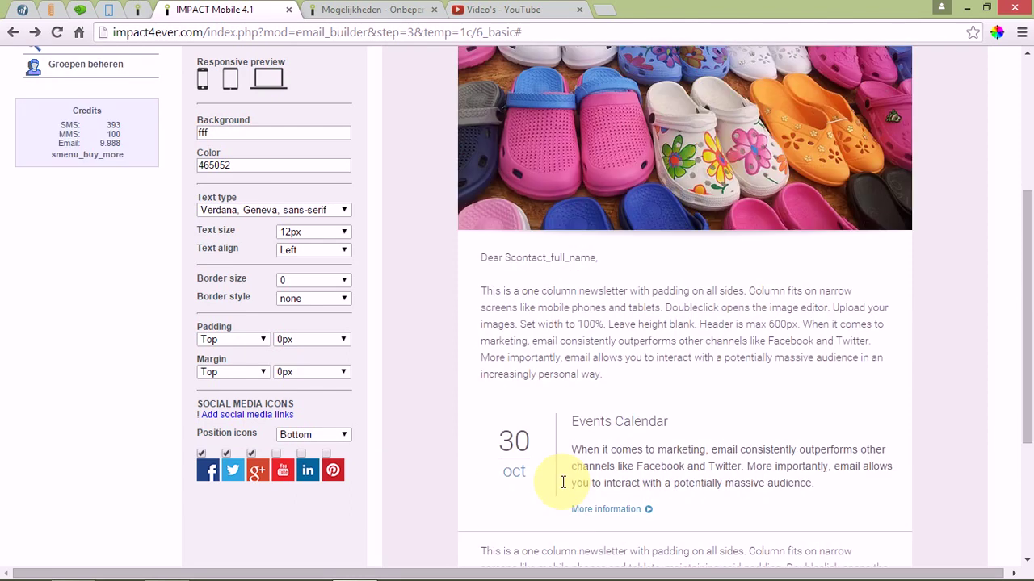
scroll(563, 482, up, 2)
scroll(562, 482, down, 5)
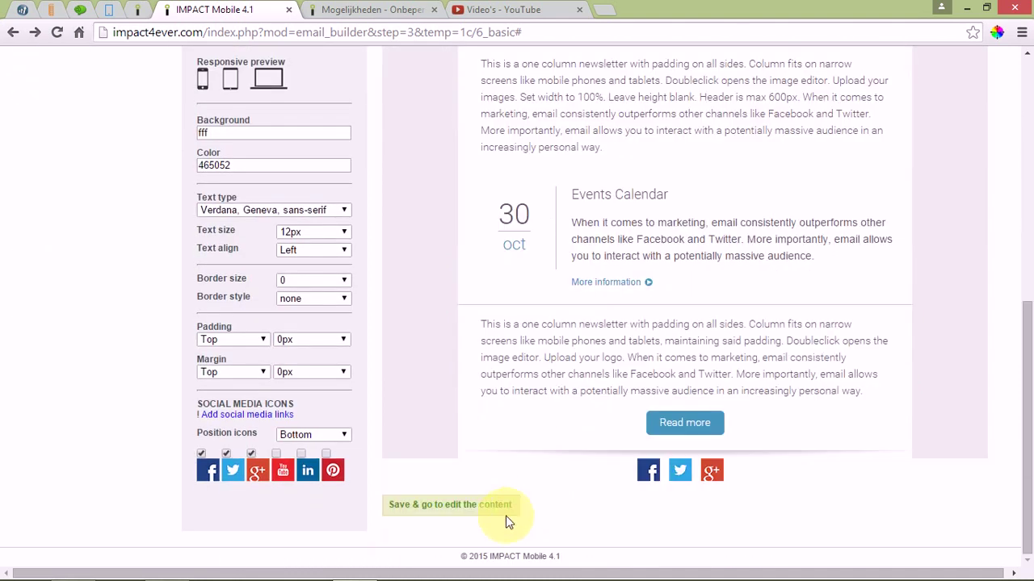
click(507, 515)
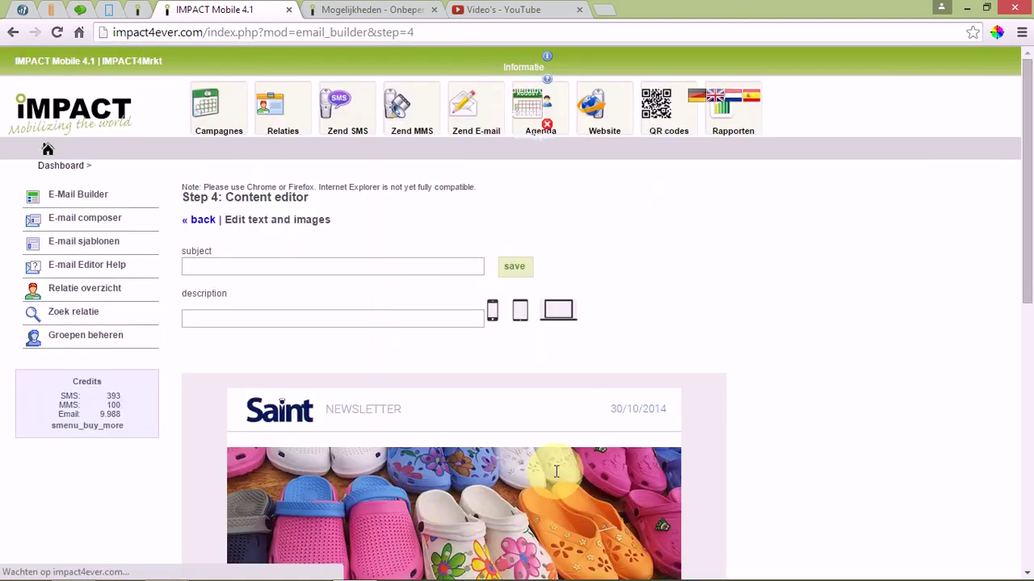
- Look over the newsletter in the content editor and enter "dEMO 99" as its subject
scroll(683, 284, down, 2)
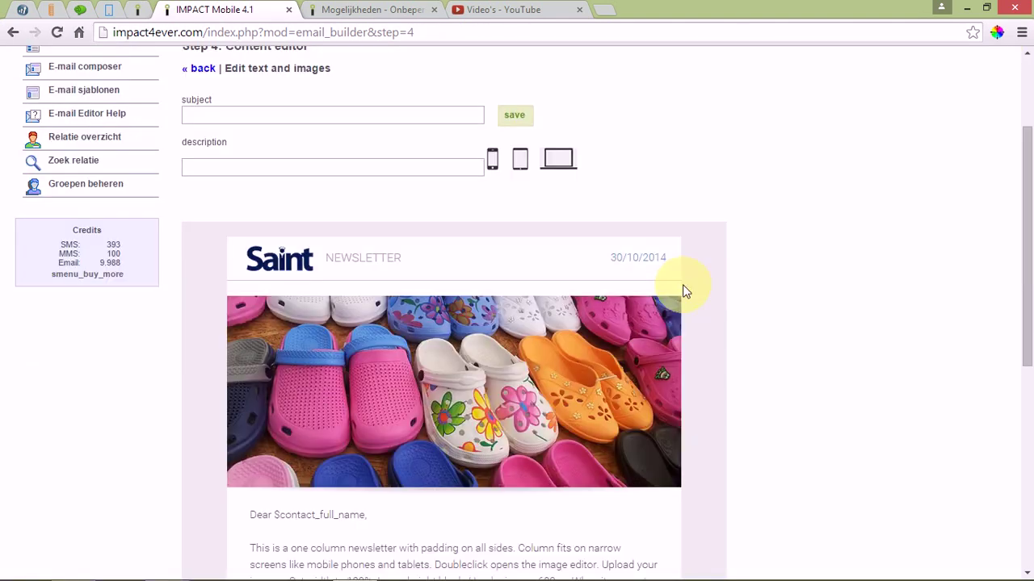
scroll(683, 291, down, 2)
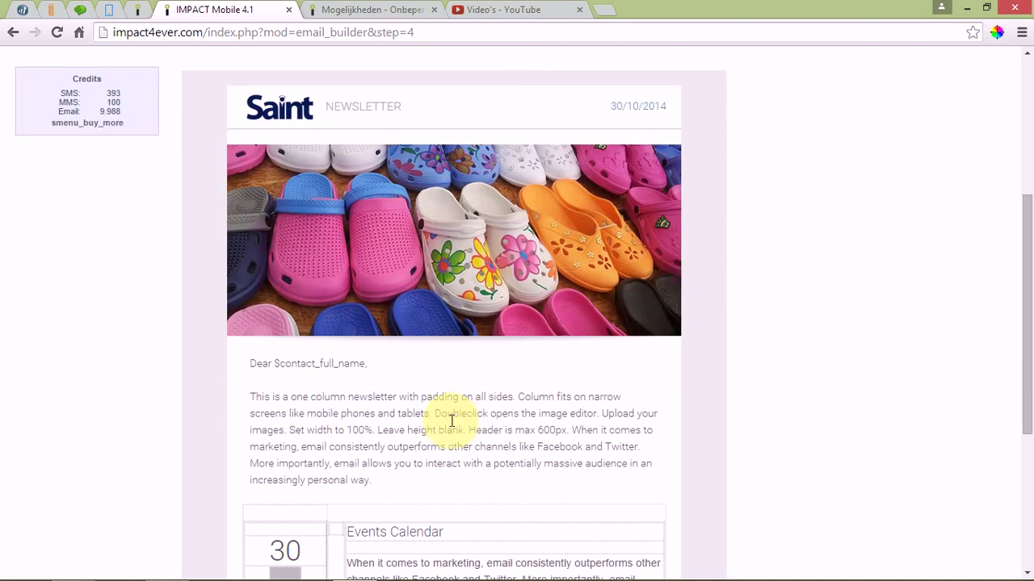
scroll(455, 409, up, 2)
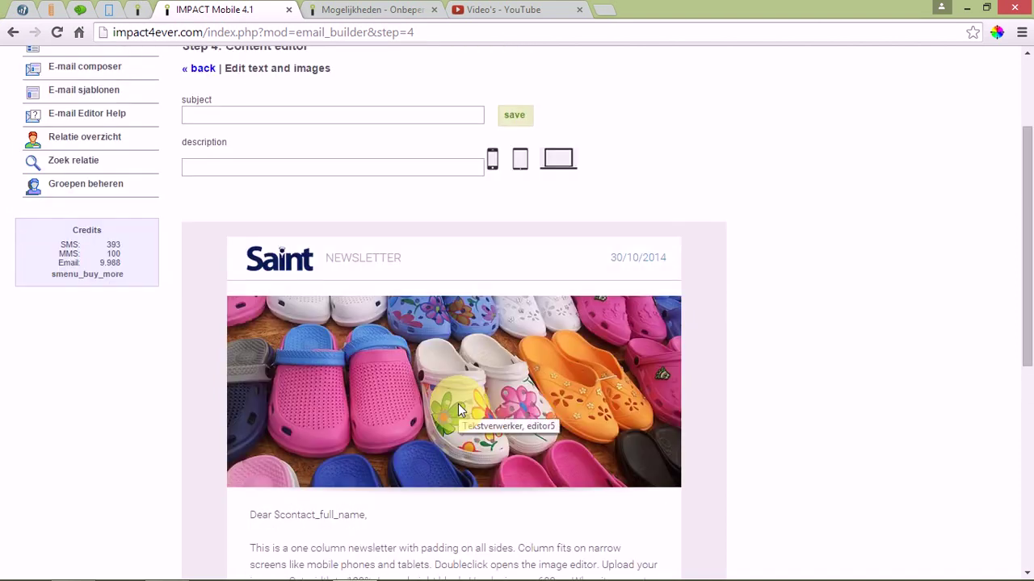
scroll(458, 404, up, 1)
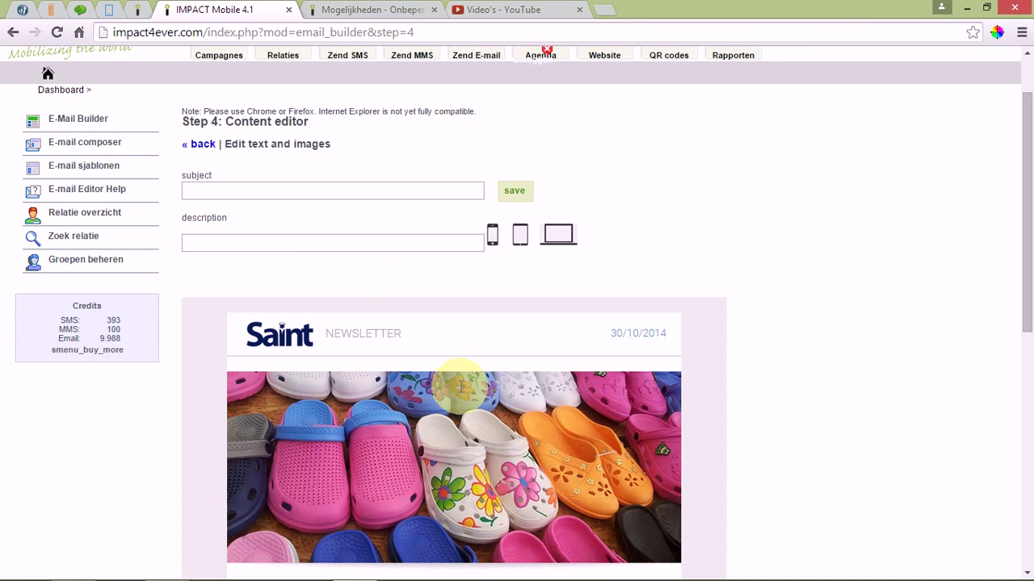
scroll(449, 378, down, 1)
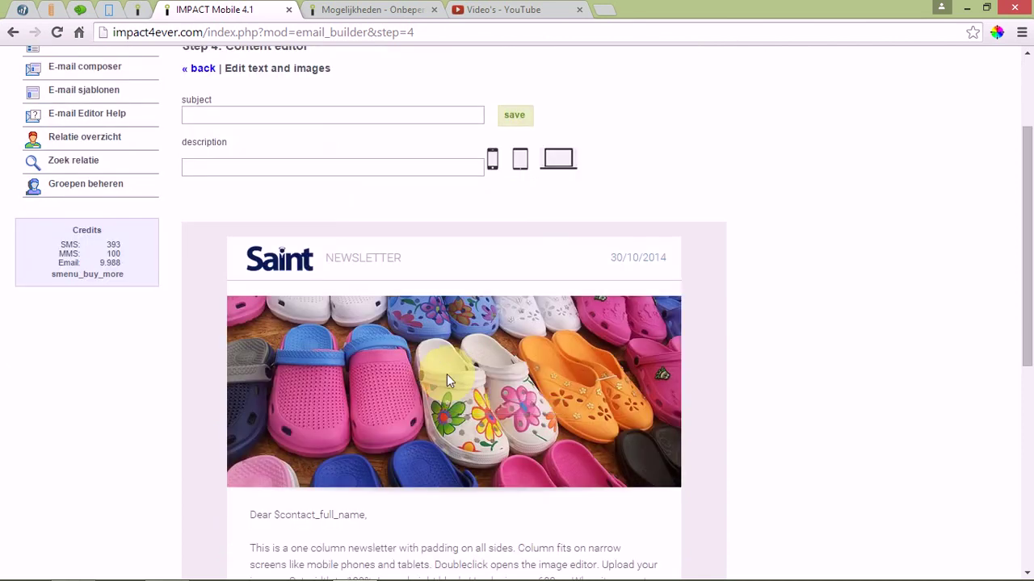
click(216, 117)
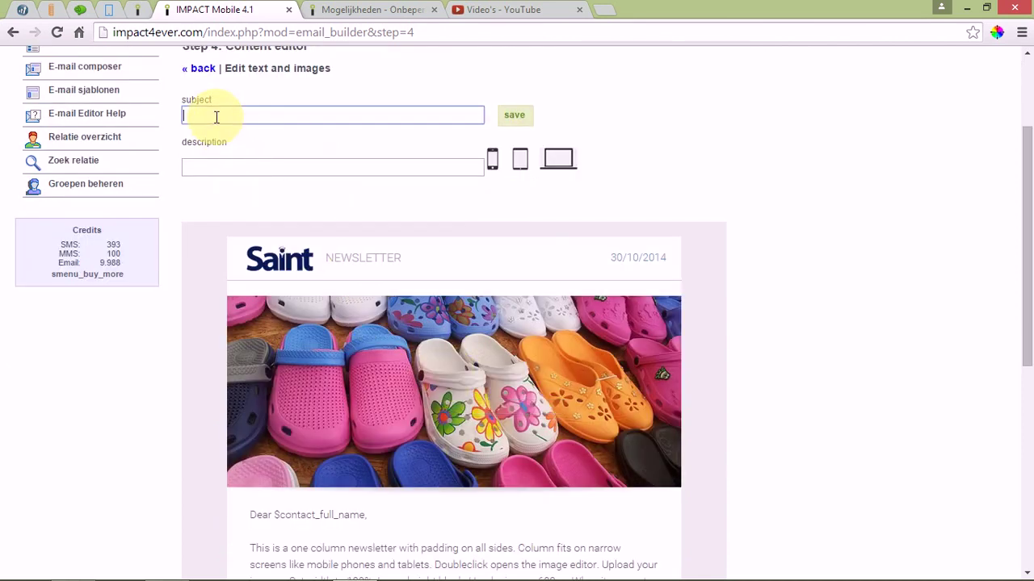
text(dEMO 19)
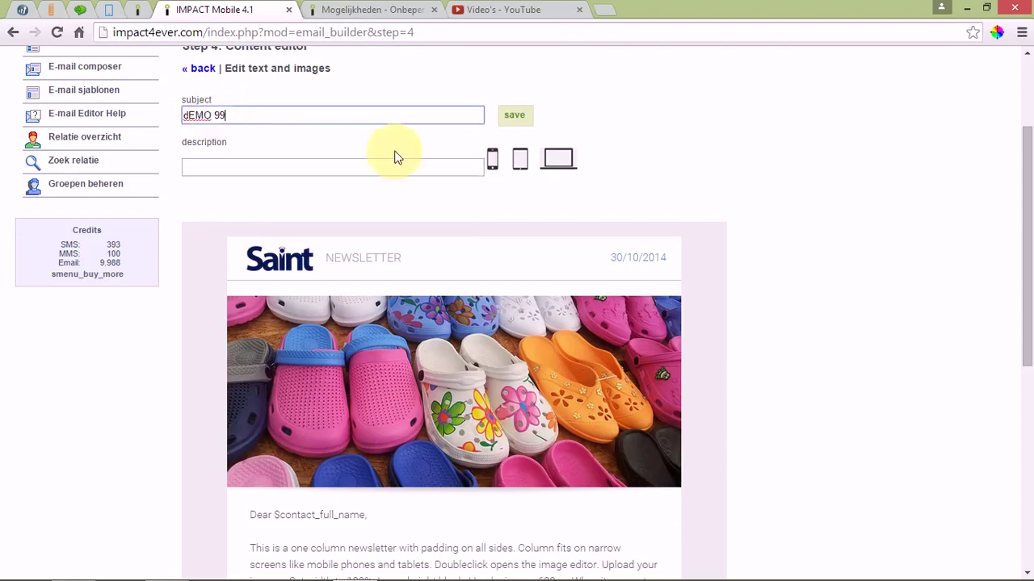
- Replace the newsletter's subject with "Demo 99" and save it
double_click(221, 114)
key(ctrl+a)
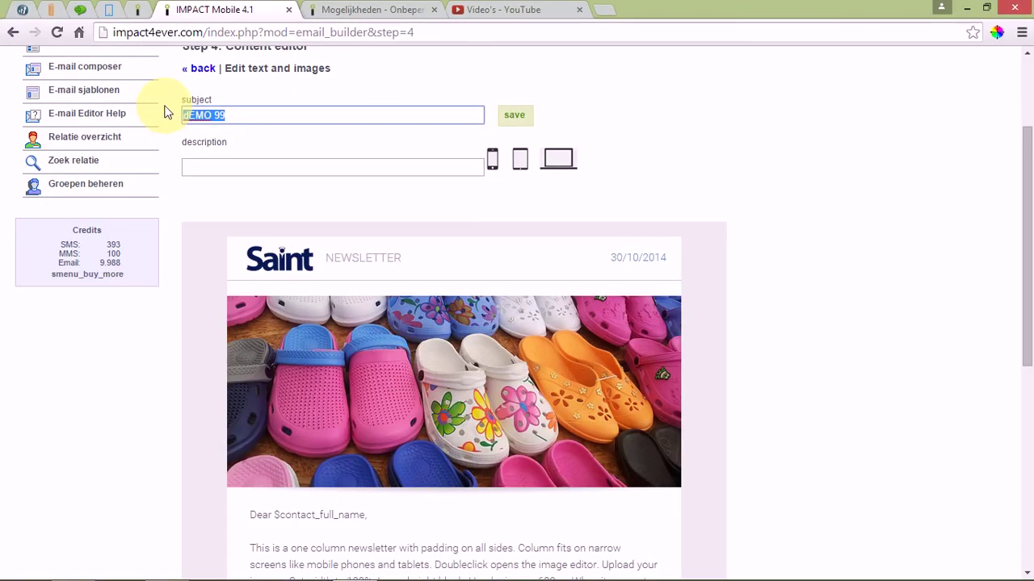
text(Demo 99)
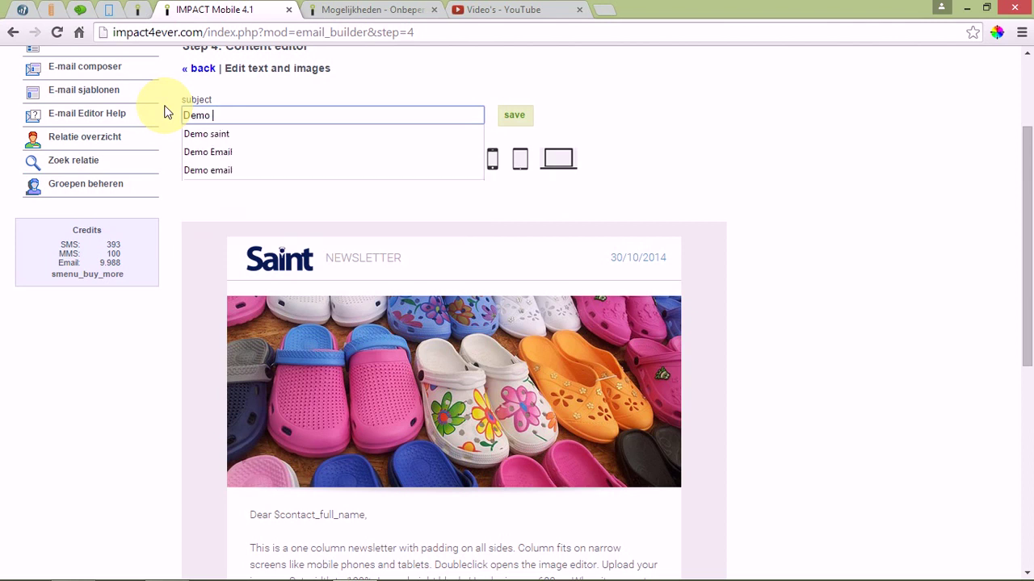
click(517, 115)
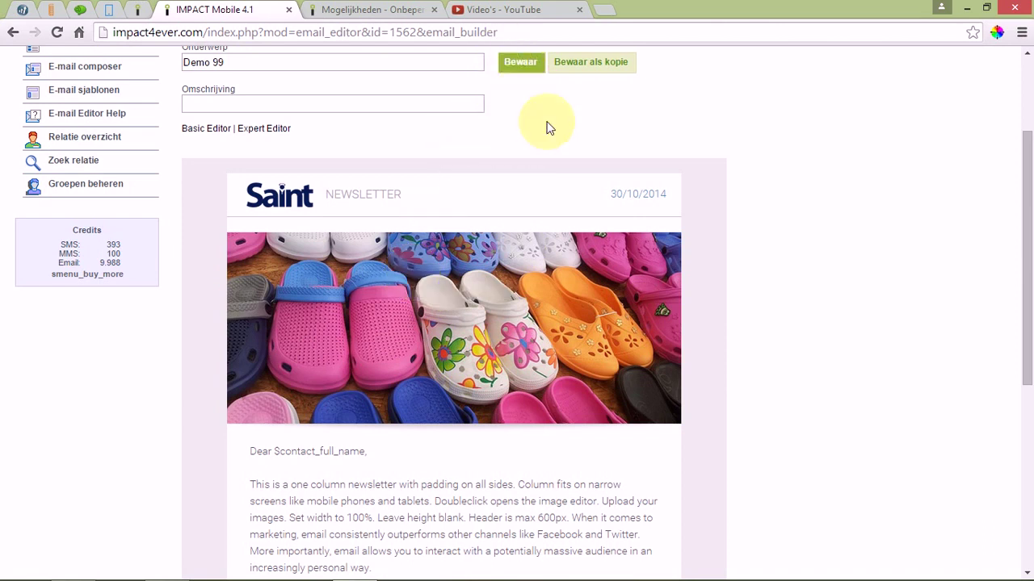
- Open the image properties of the Saint logo in the newsletter header
scroll(814, 192, down, 1)
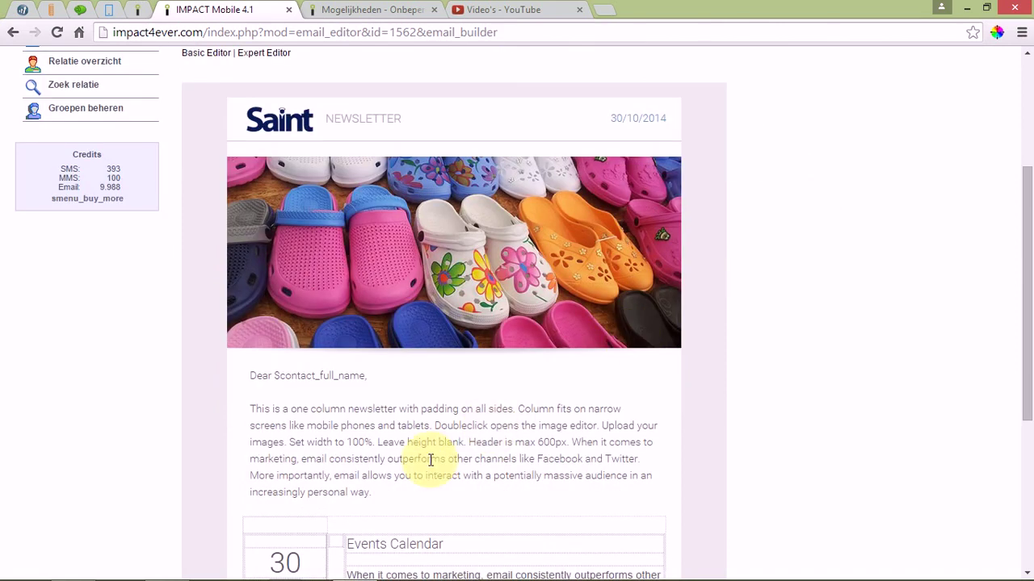
scroll(480, 396, down, 1)
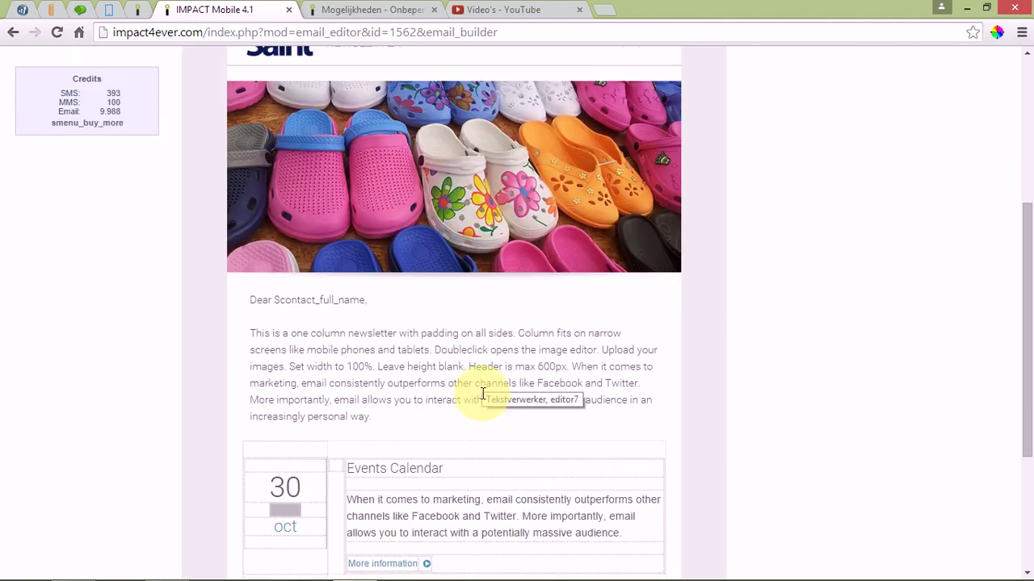
scroll(460, 361, up, 1)
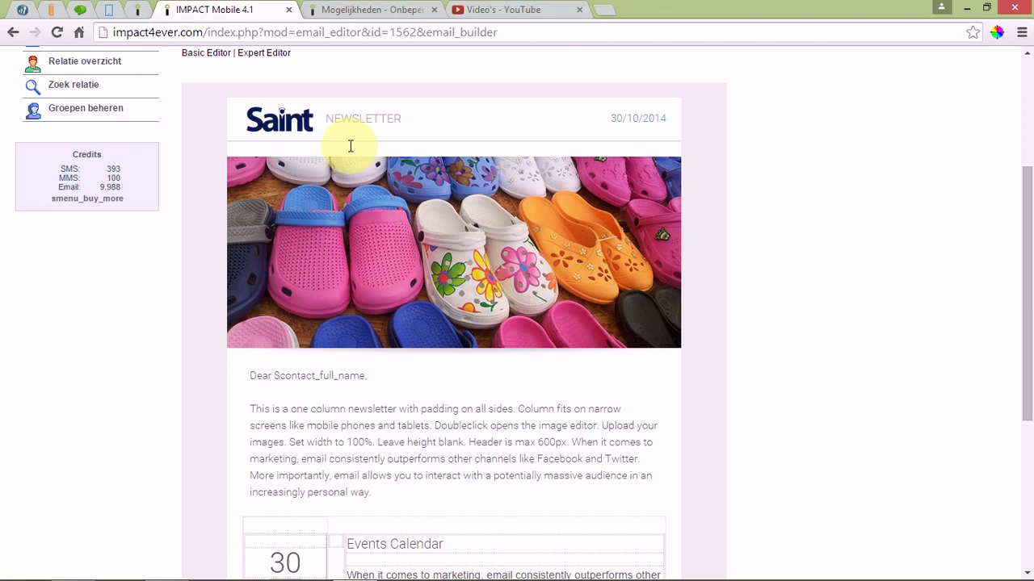
click(261, 132)
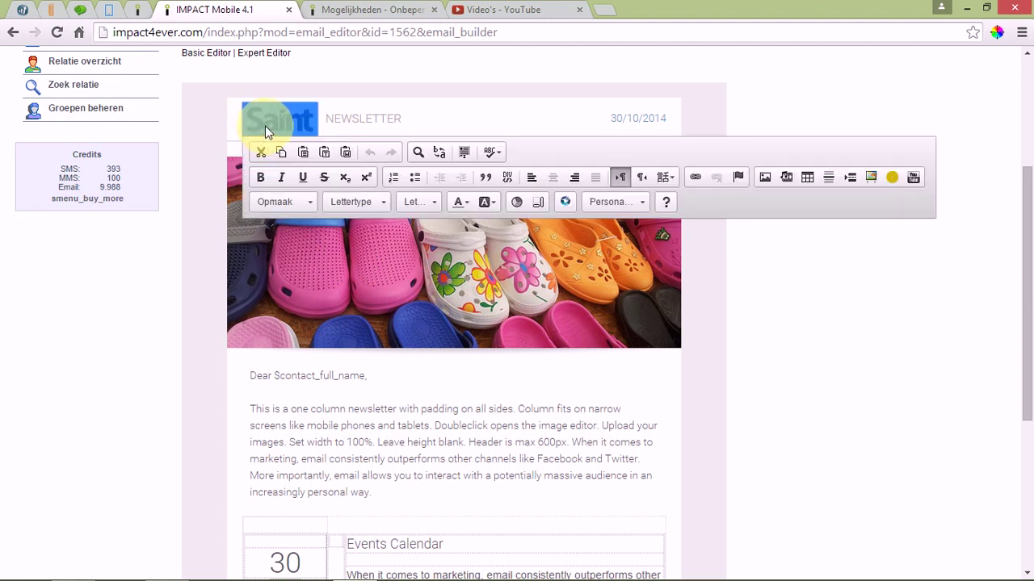
double_click(267, 123)
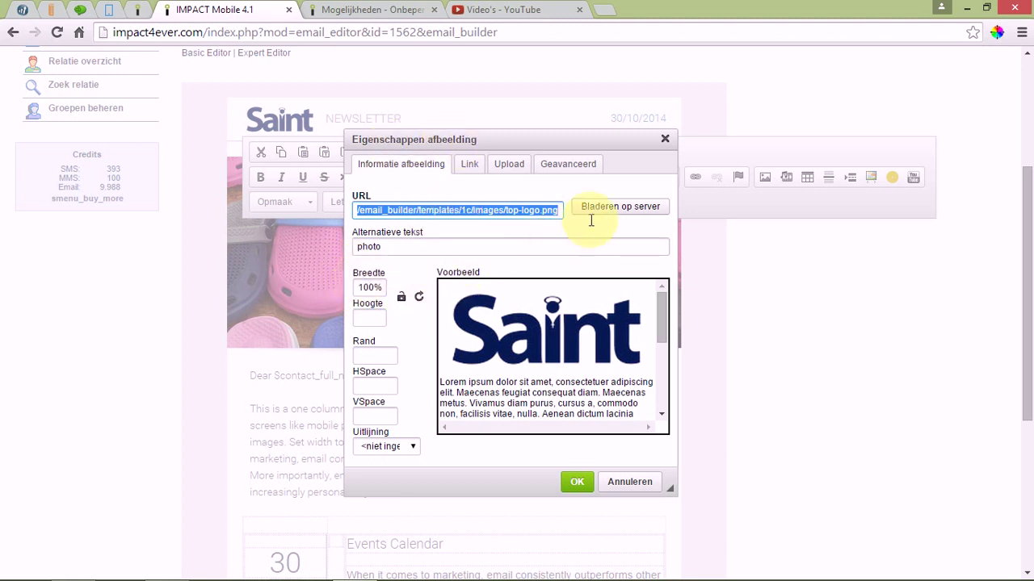
click(508, 167)
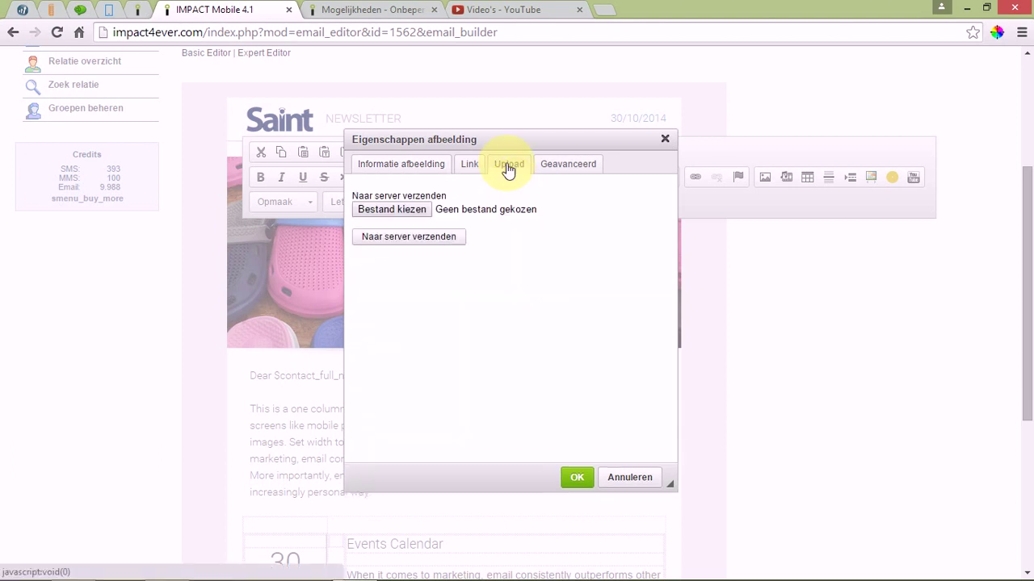
click(404, 211)
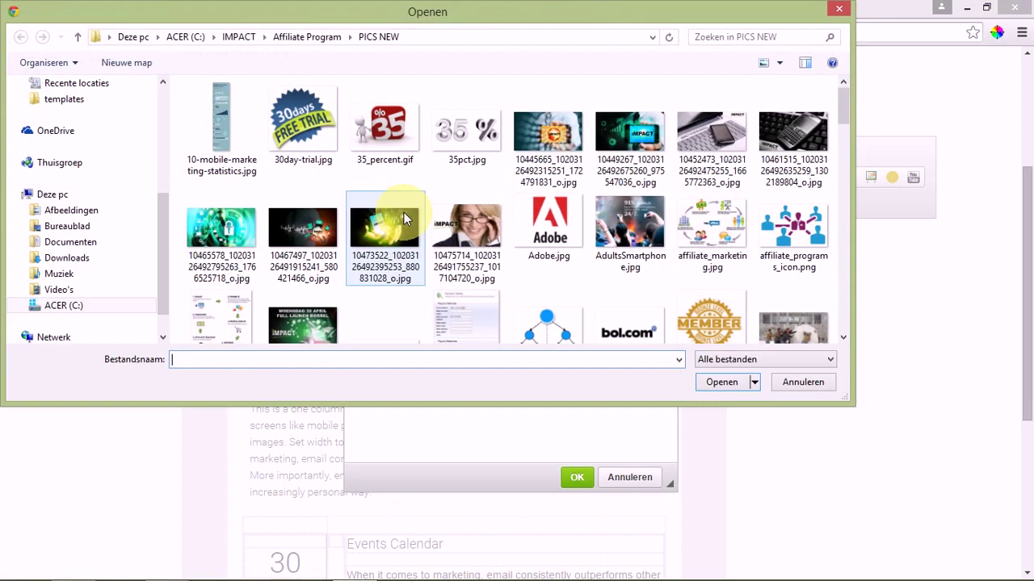
click(798, 381)
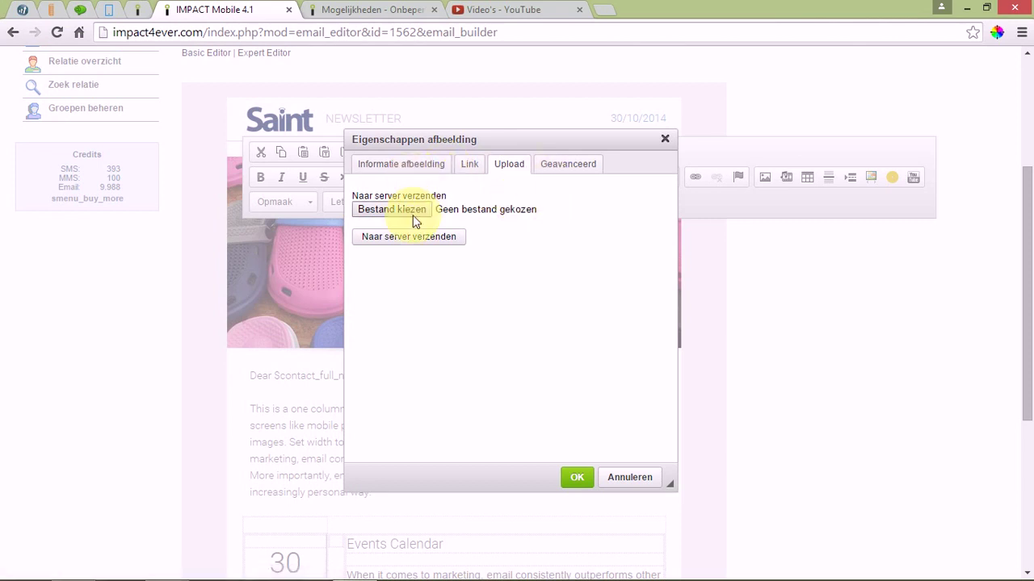
click(406, 168)
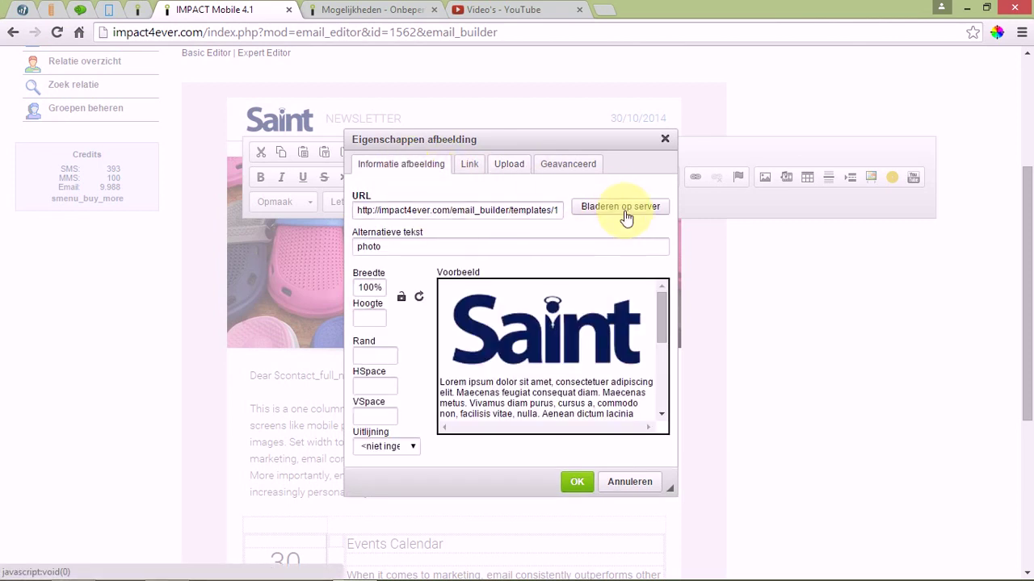
- Replace the logo with IMPACT_logo.jpg from the server and set its width to 200 with the proportions locked
click(592, 207)
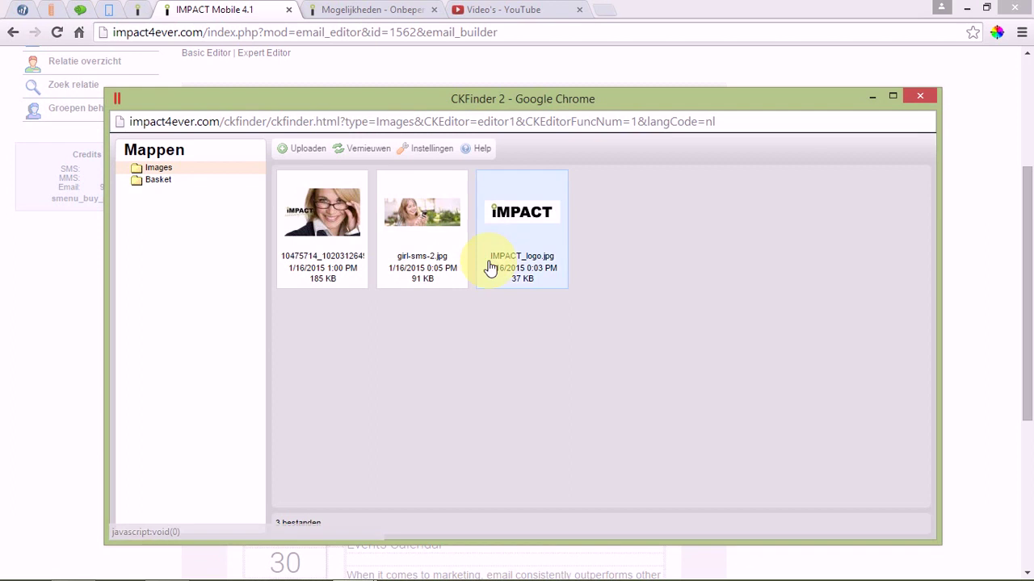
double_click(533, 223)
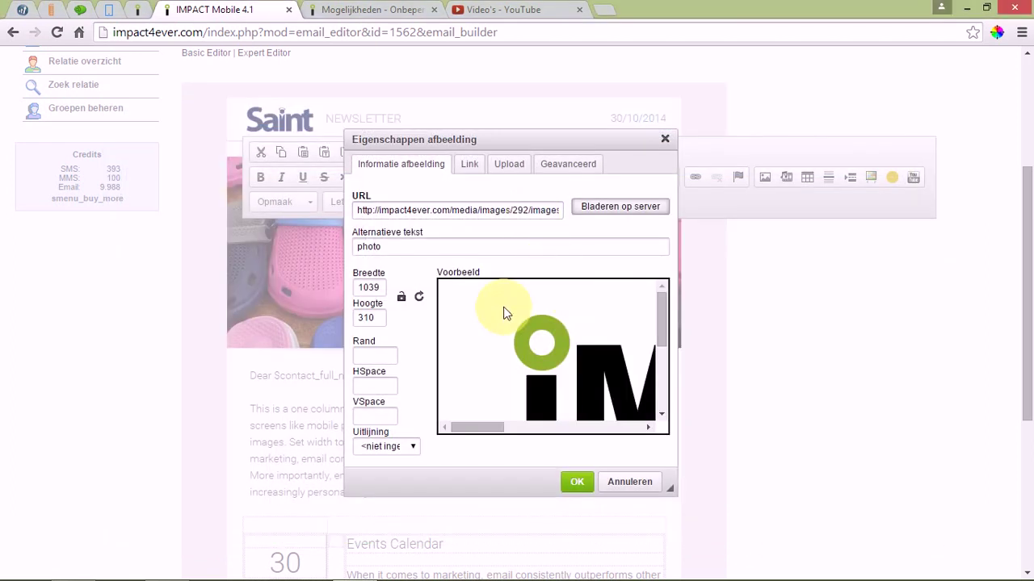
click(370, 288)
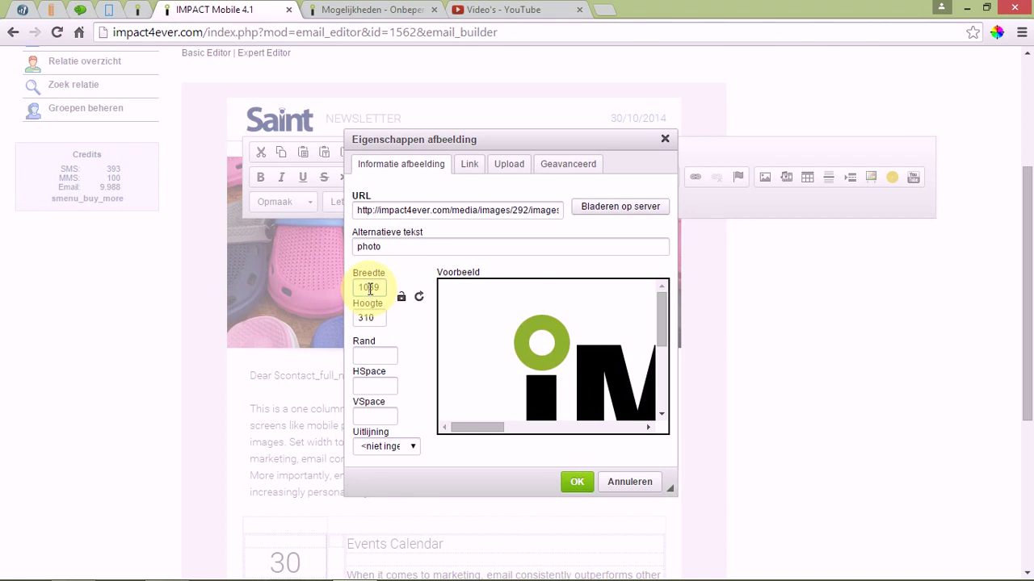
double_click(369, 289)
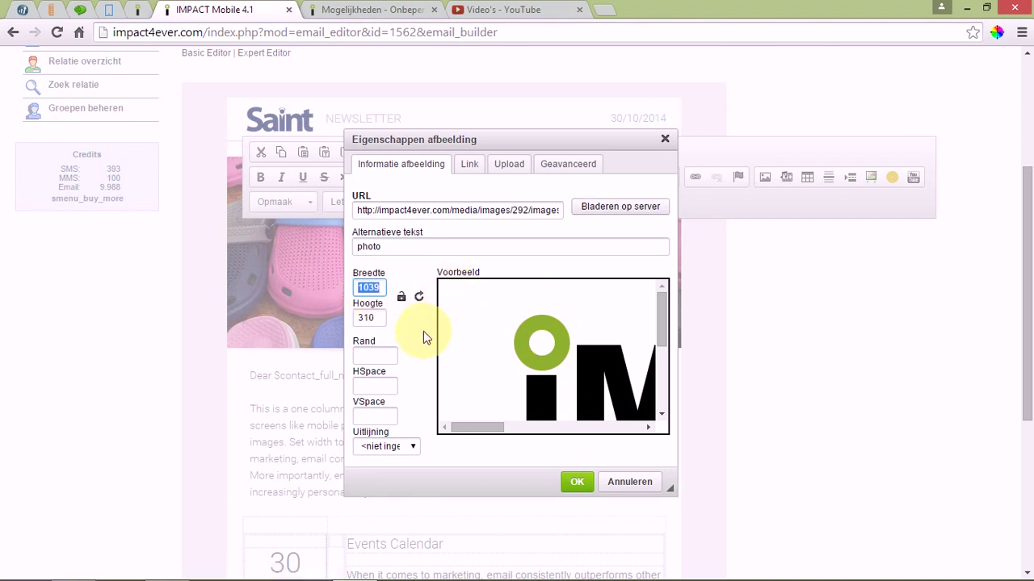
click(401, 297)
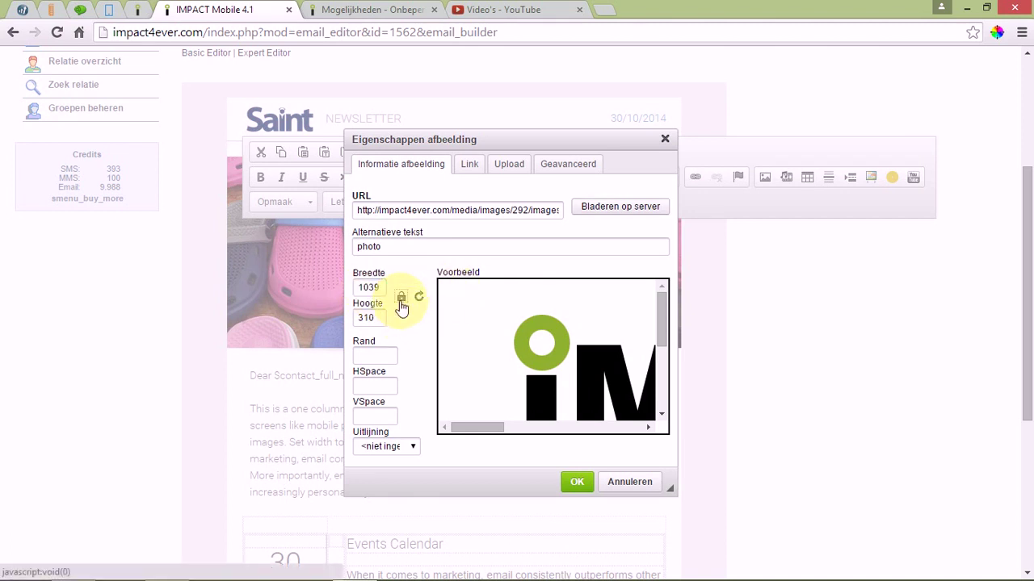
click(402, 299)
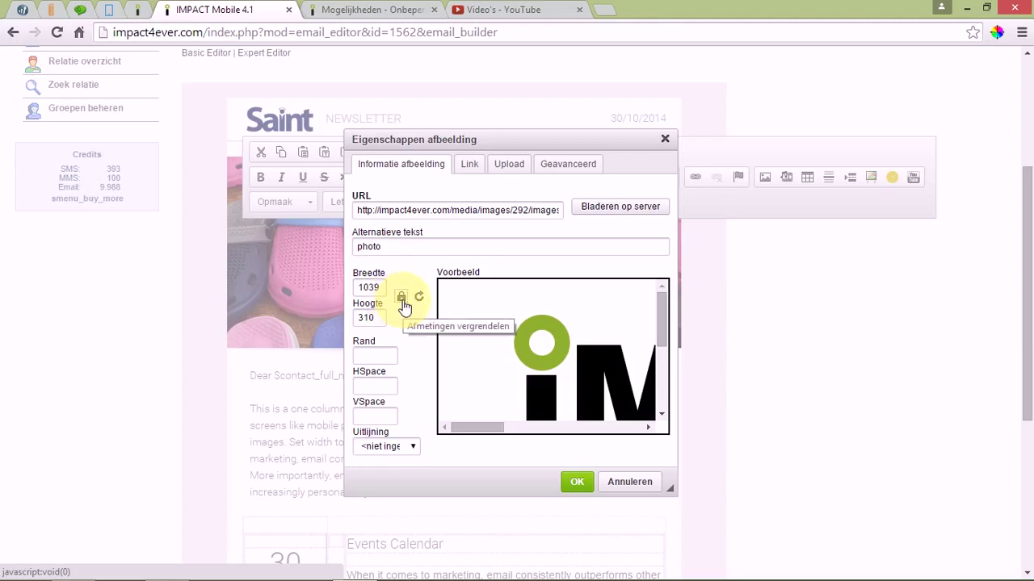
double_click(368, 288)
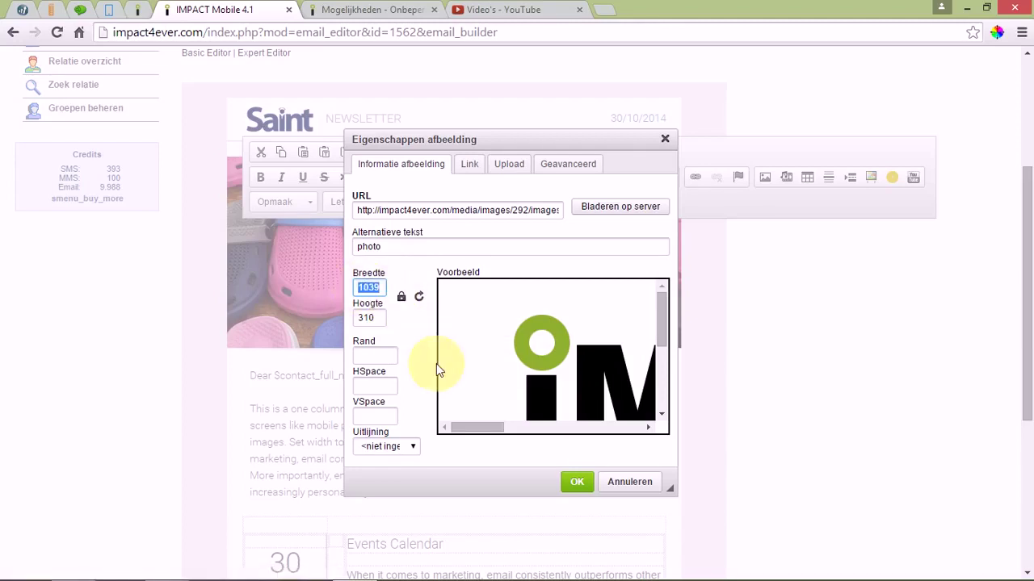
text(200)
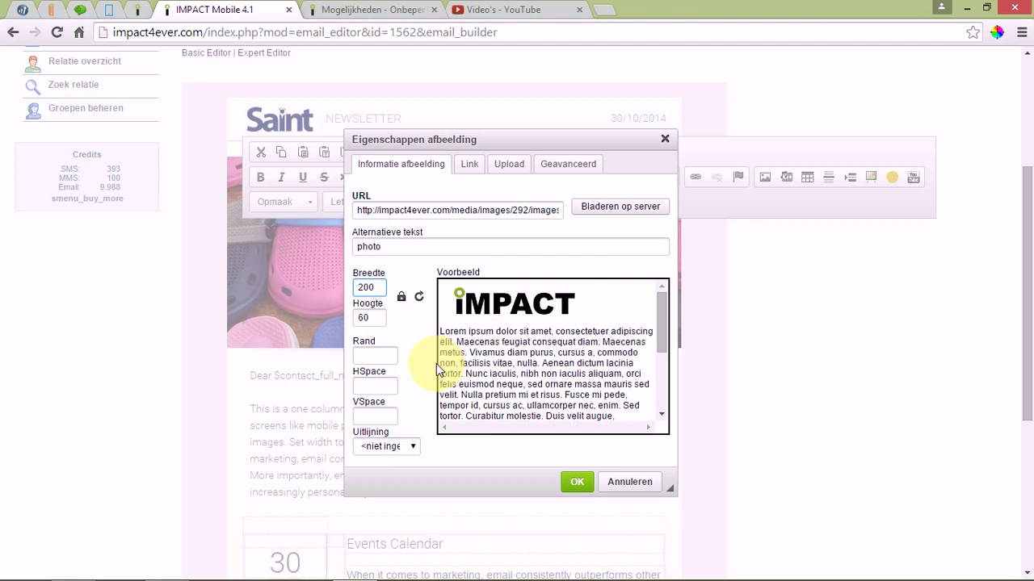
click(577, 483)
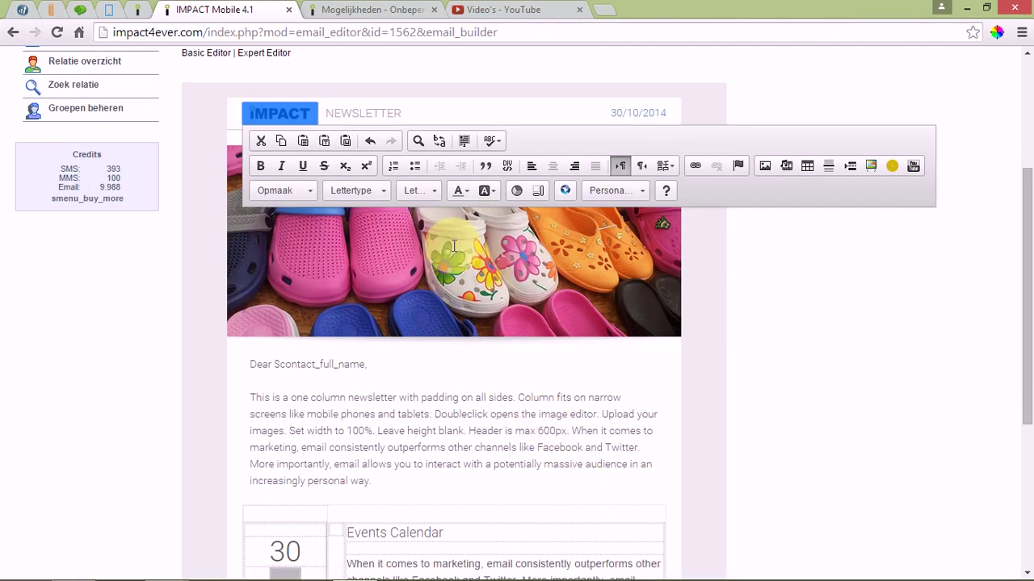
- Replace the header photo of the colored clogs with girl-sms-2.jpg from the server
click(495, 368)
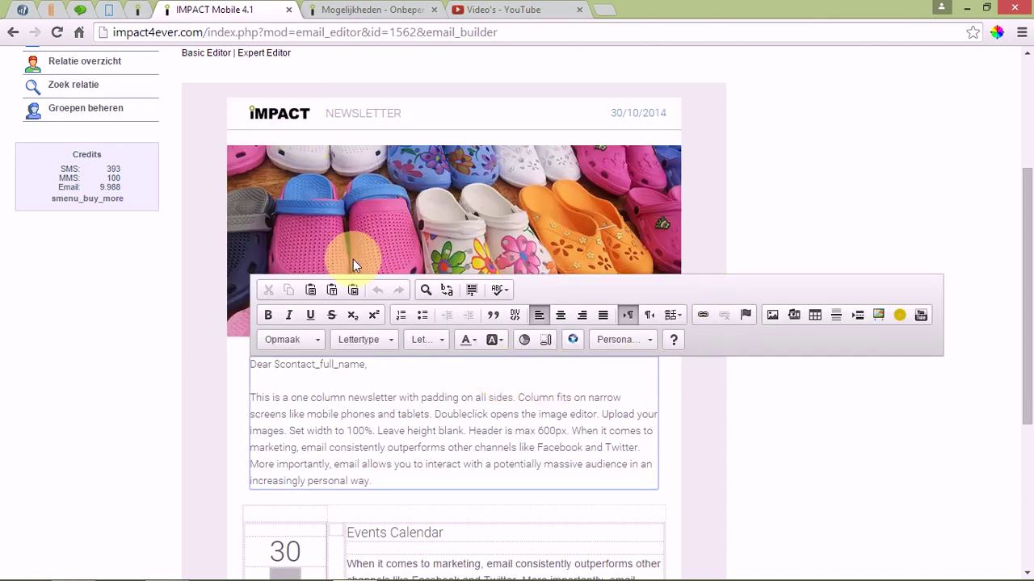
click(432, 238)
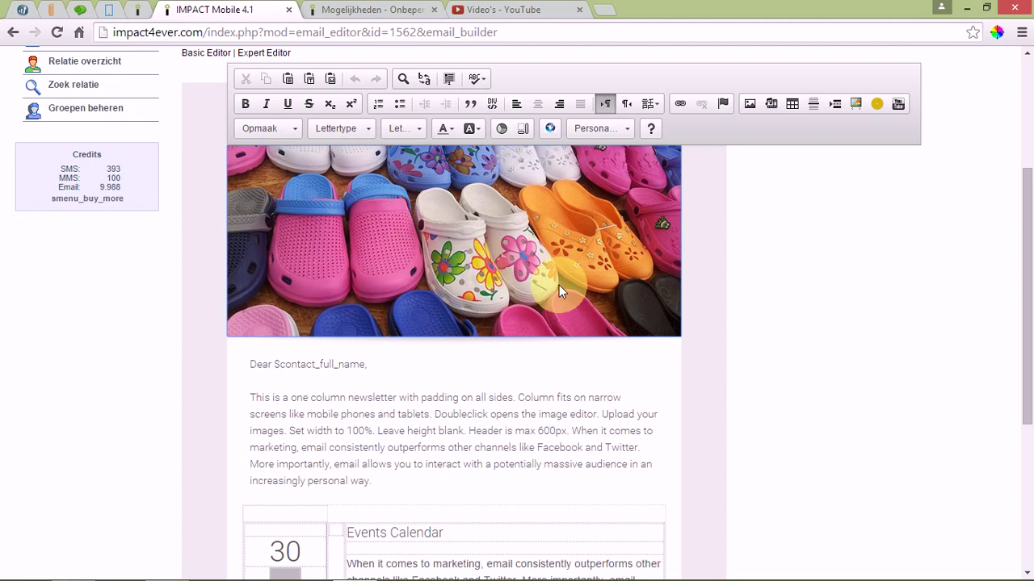
scroll(614, 265, up, 1)
double_click(416, 324)
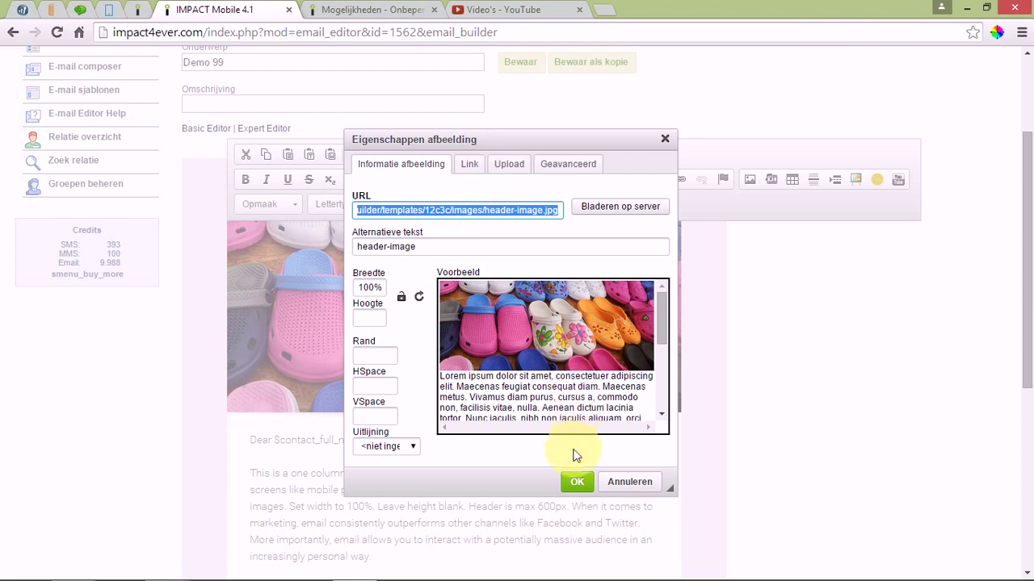
click(592, 211)
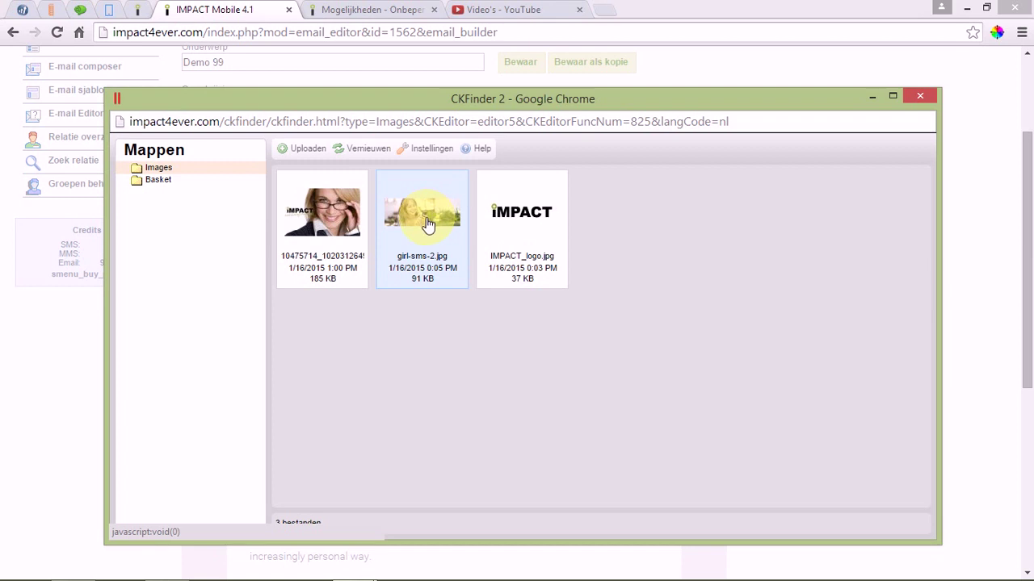
double_click(428, 224)
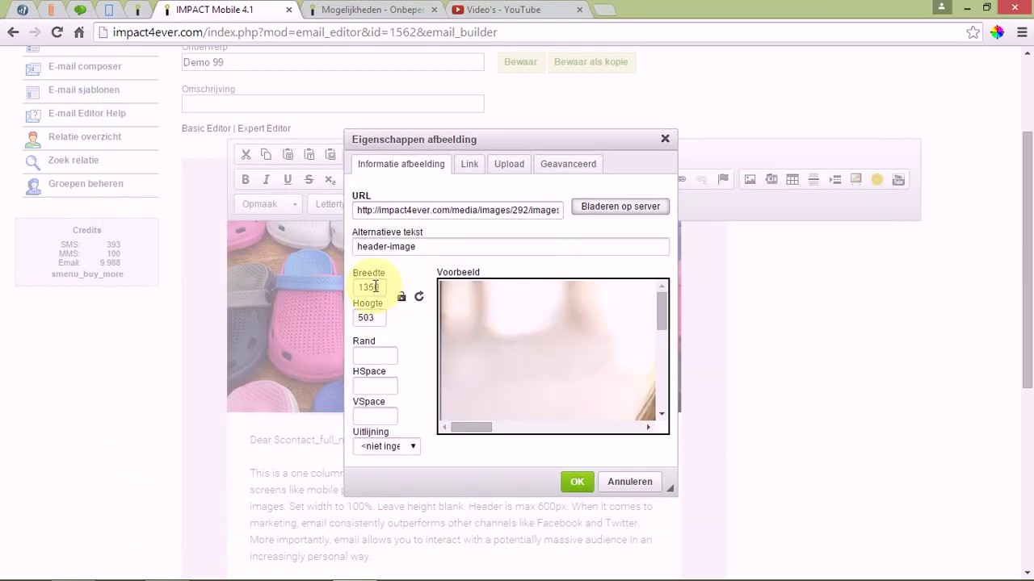
- Set the new header image's width to 600, apply it and save the newsletter
double_click(375, 286)
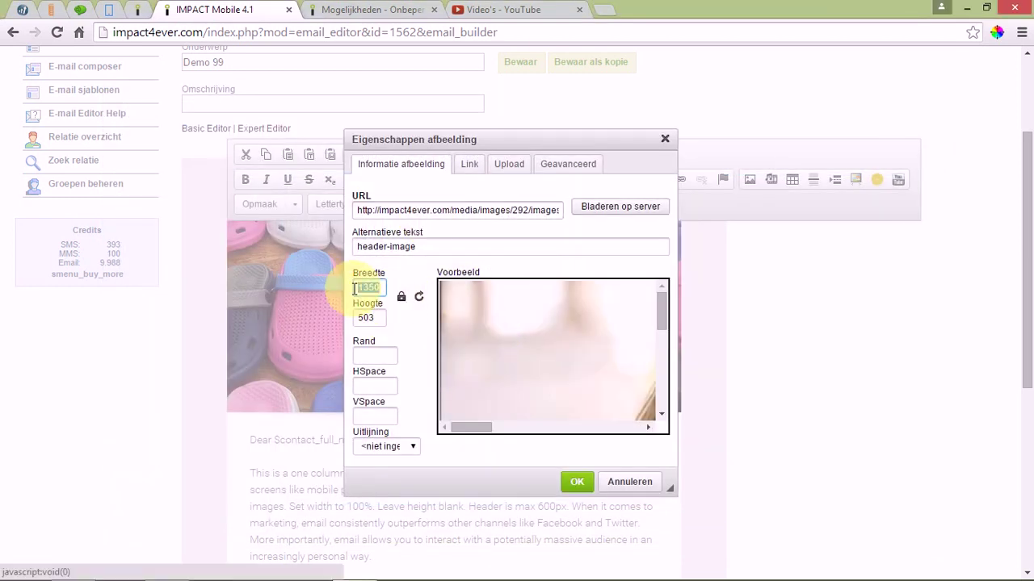
text(600)
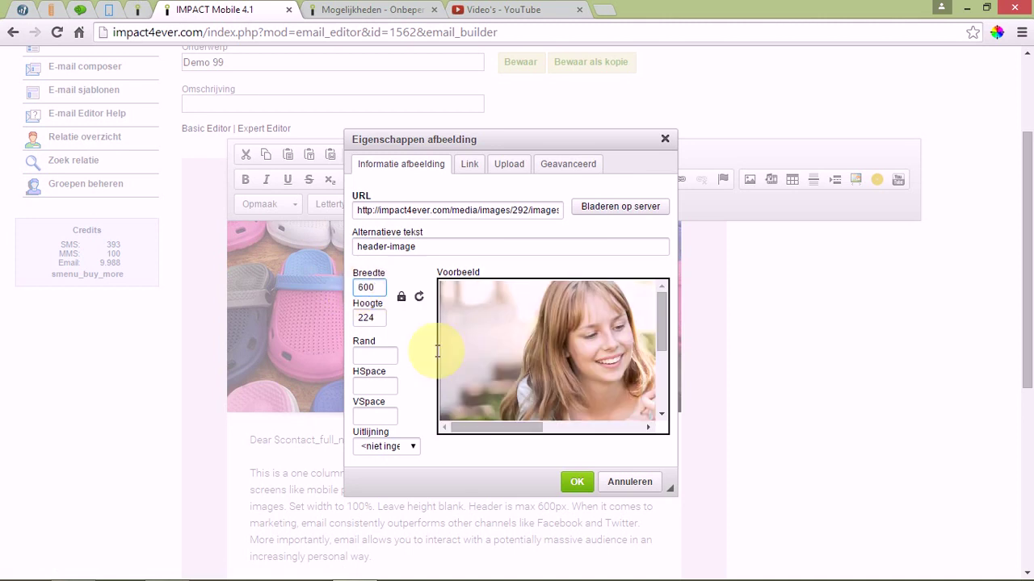
click(577, 481)
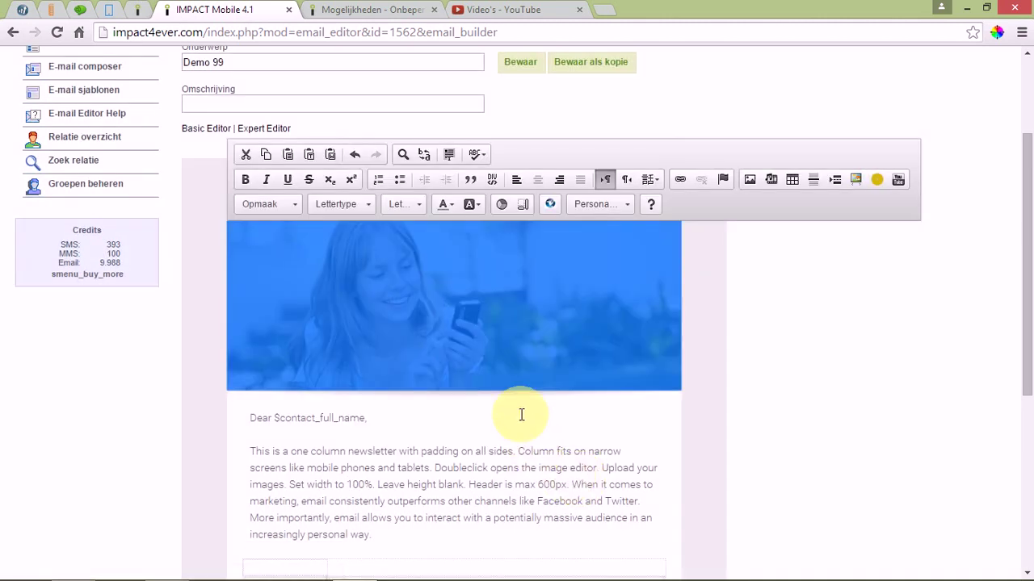
click(522, 415)
click(790, 273)
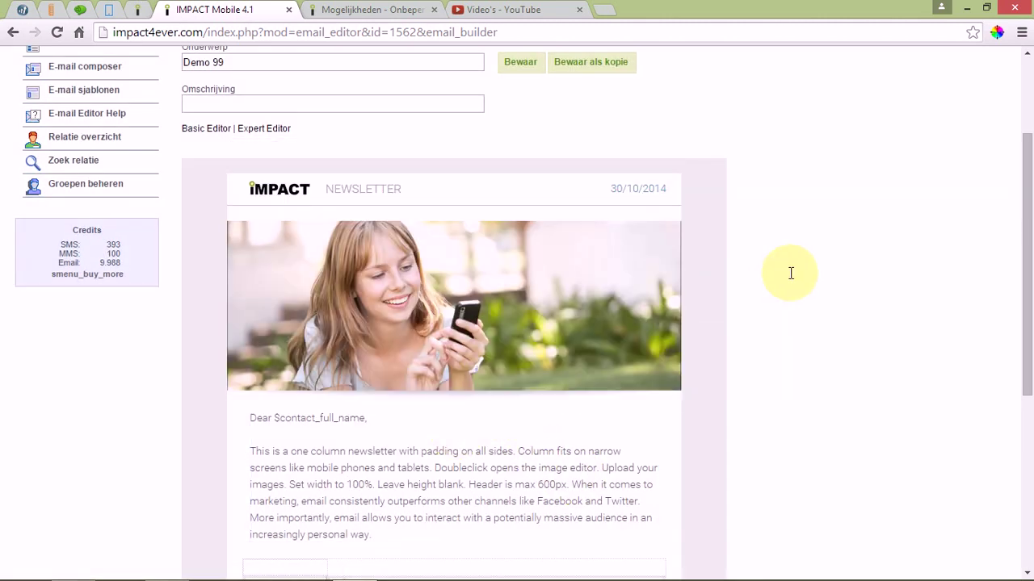
scroll(790, 273, up, 2)
click(526, 144)
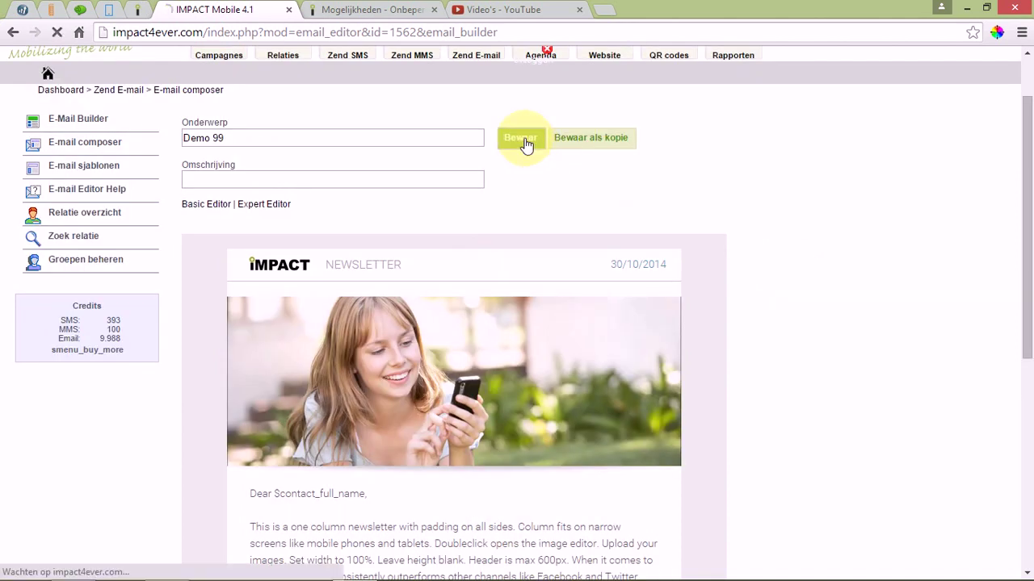
scroll(801, 254, down, 2)
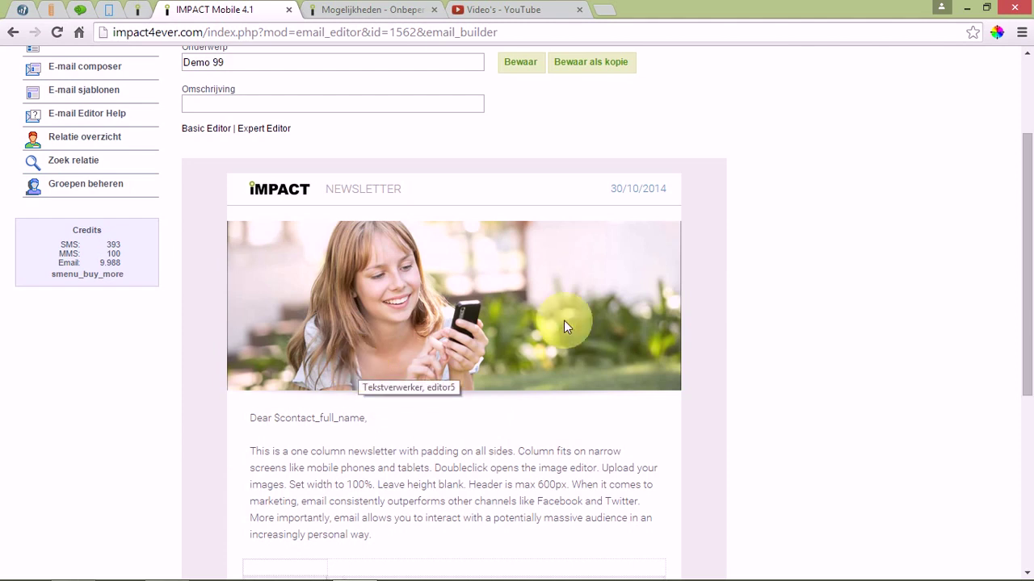
click(609, 191)
drag(609, 192, 669, 215)
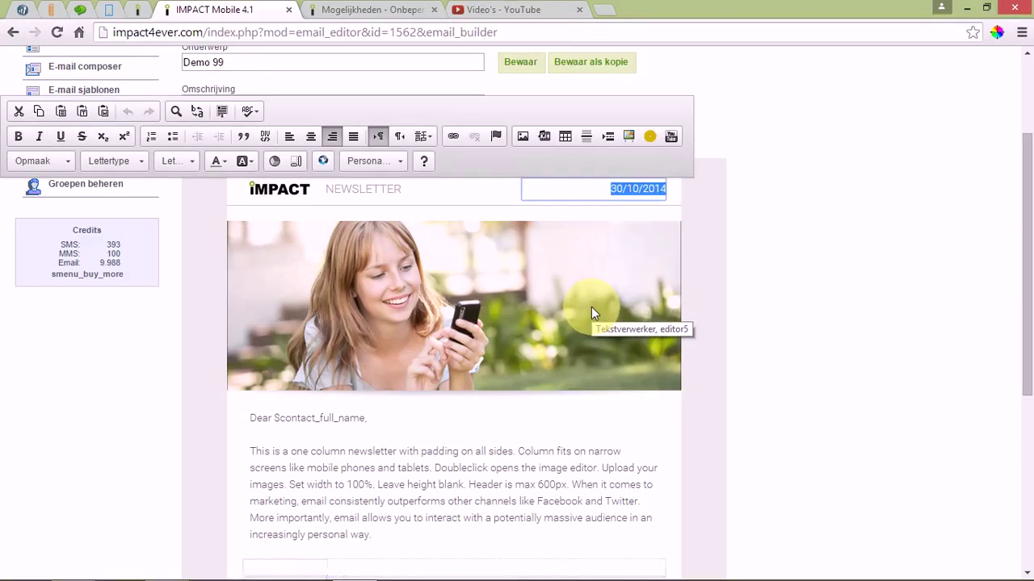
text(Website)
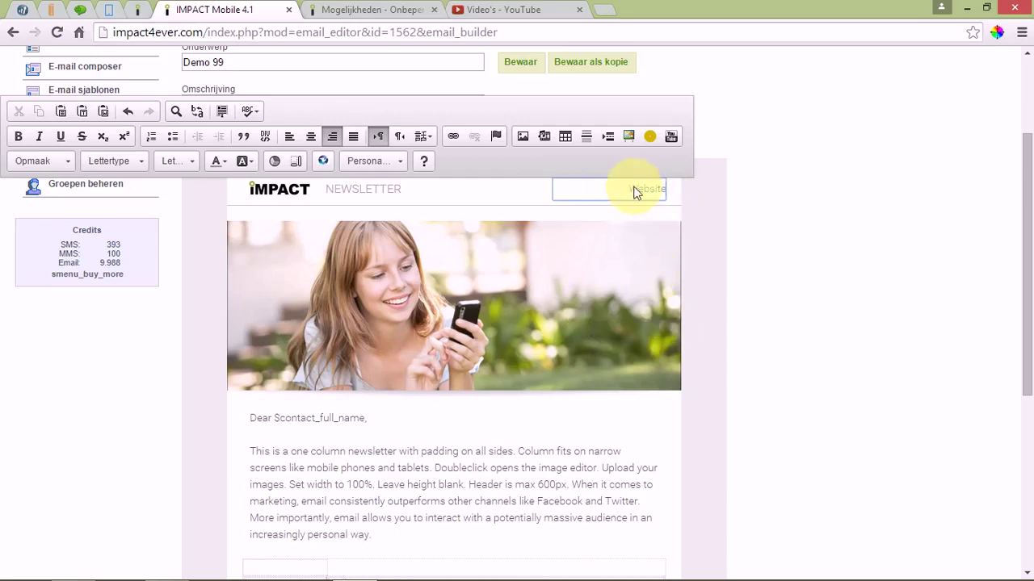
click(453, 138)
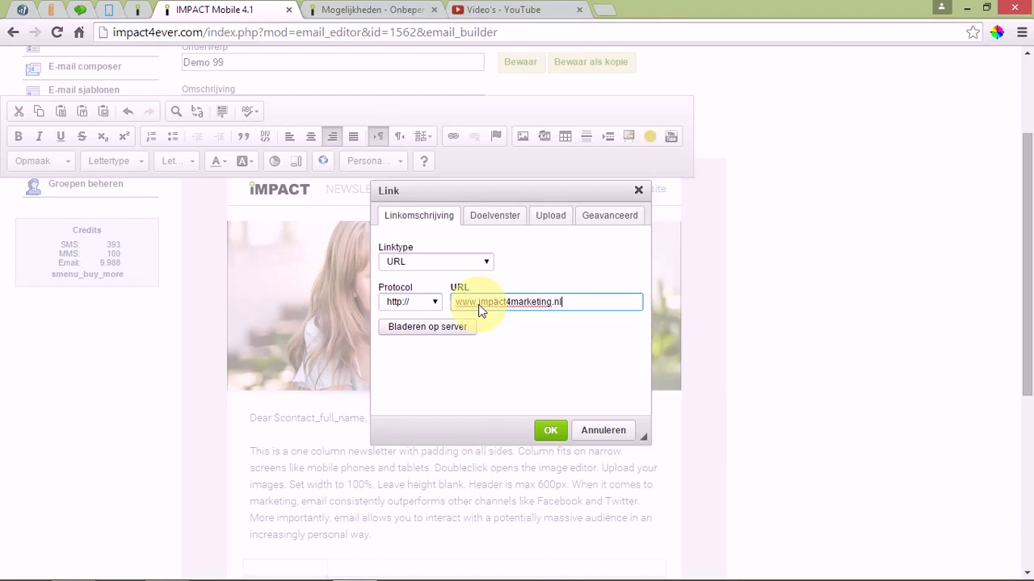
click(549, 432)
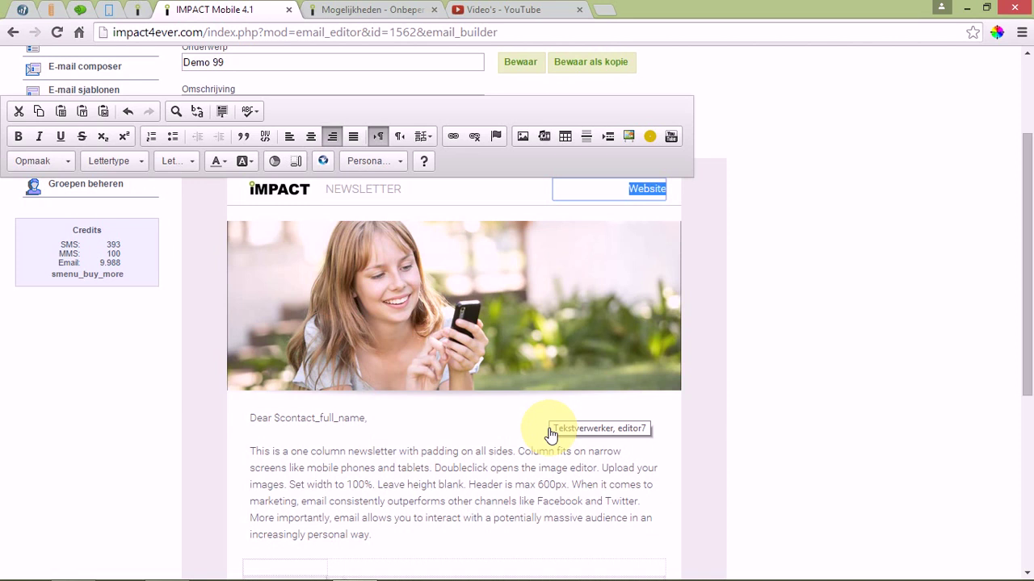
click(789, 257)
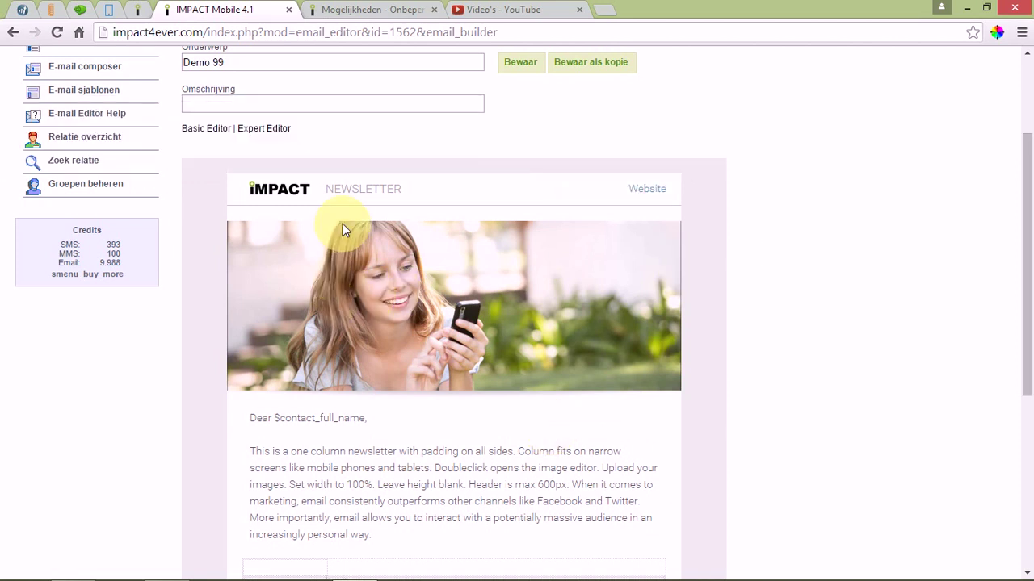
- Replace the introductory paragraph below the greeting with the copied E-Mail newsletters text, pasted as plain text
scroll(346, 248, down, 2)
click(364, 365)
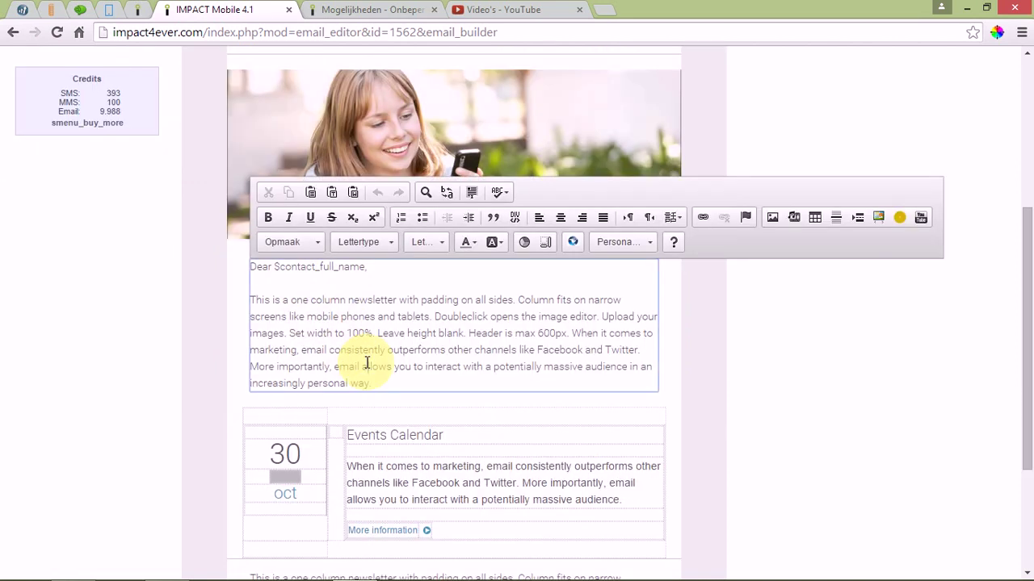
drag(370, 383, 277, 300)
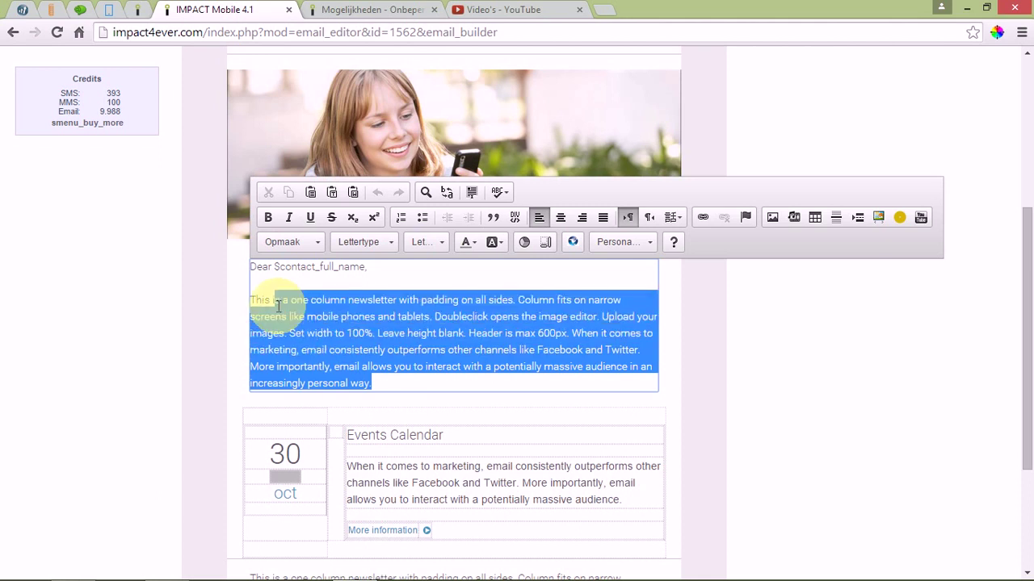
key(Delete)
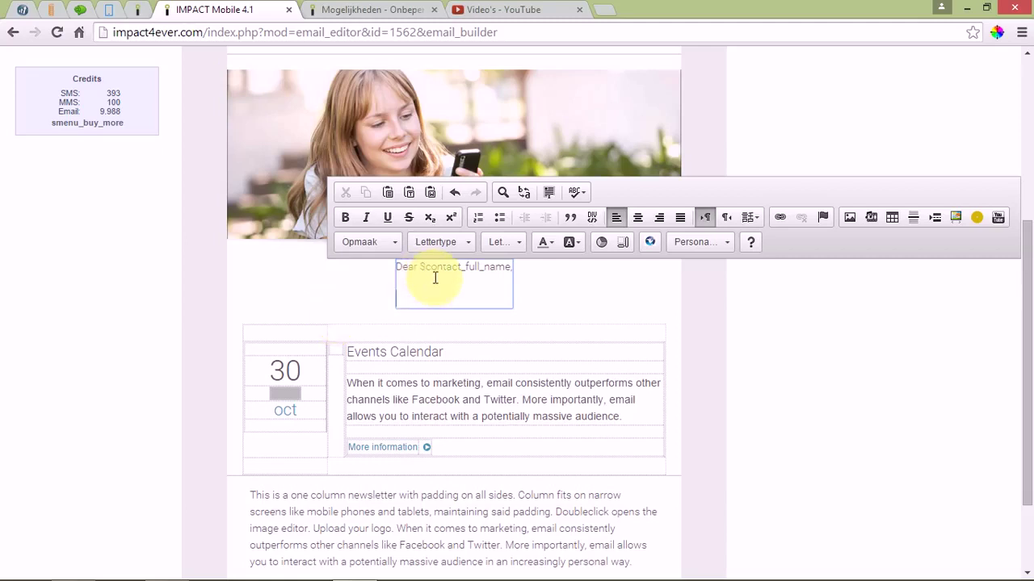
click(408, 192)
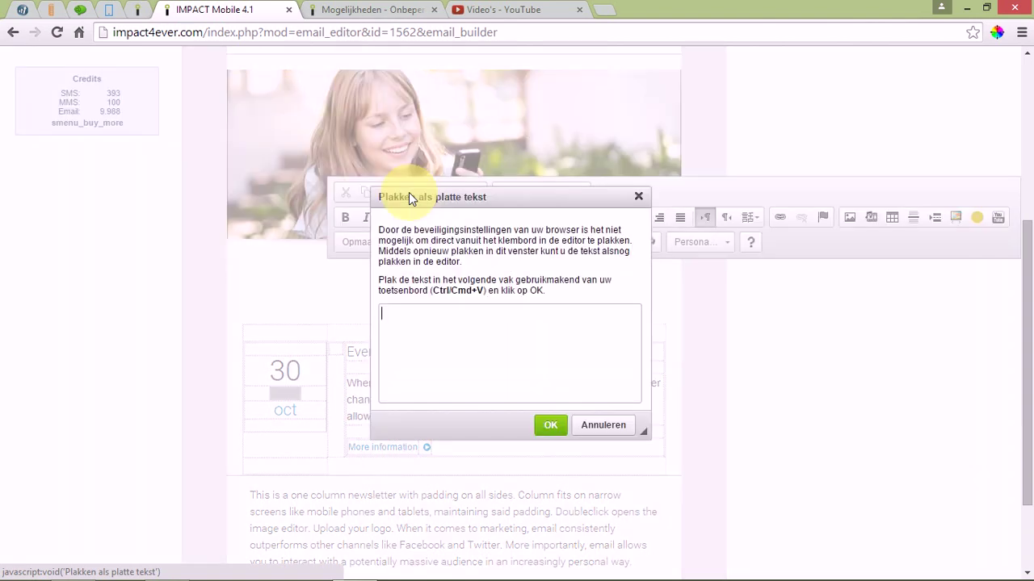
right_click(399, 321)
click(432, 409)
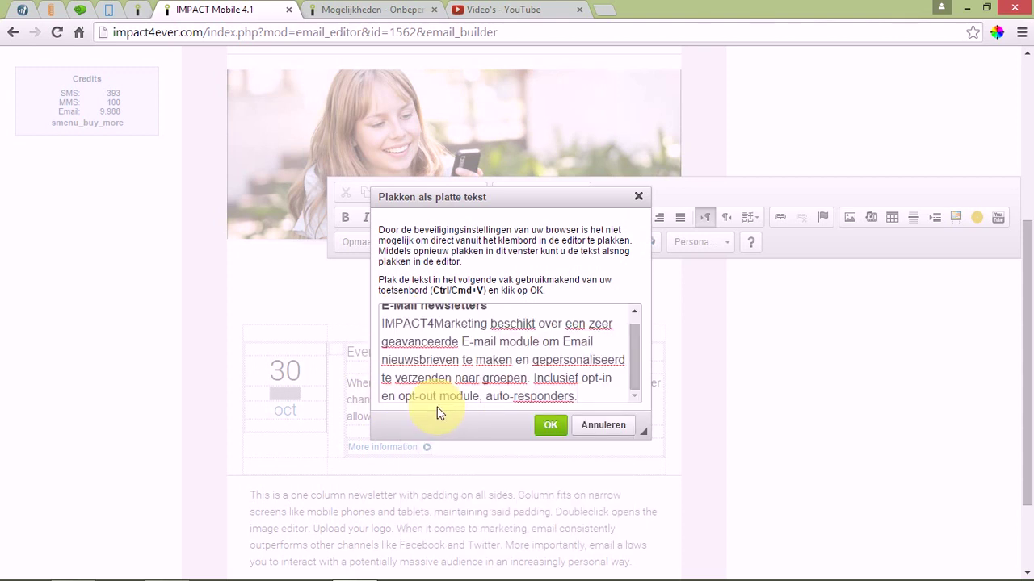
click(550, 426)
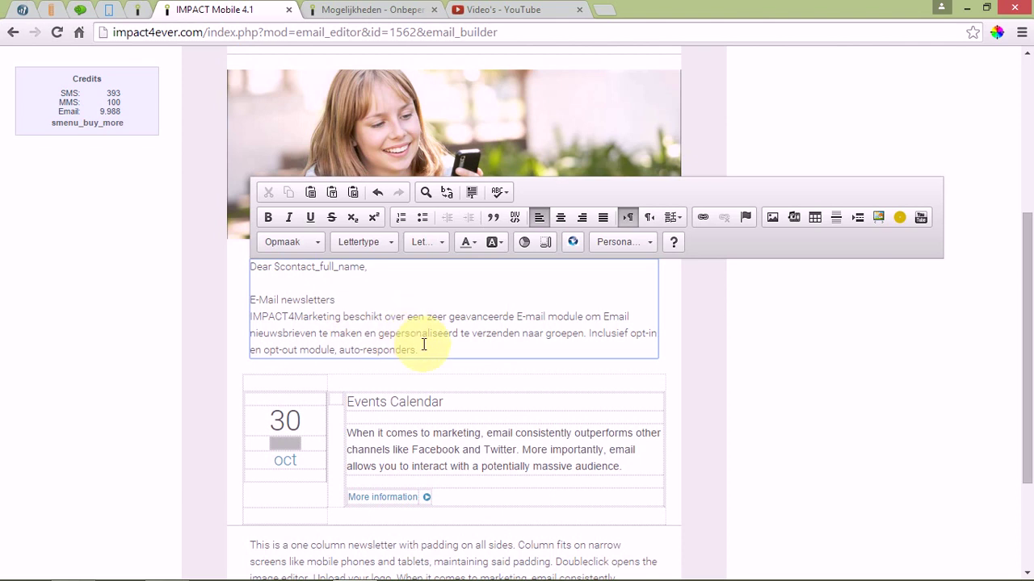
- Make the E-Mail newsletters heading line above the introductory paragraph bold
drag(334, 300, 248, 298)
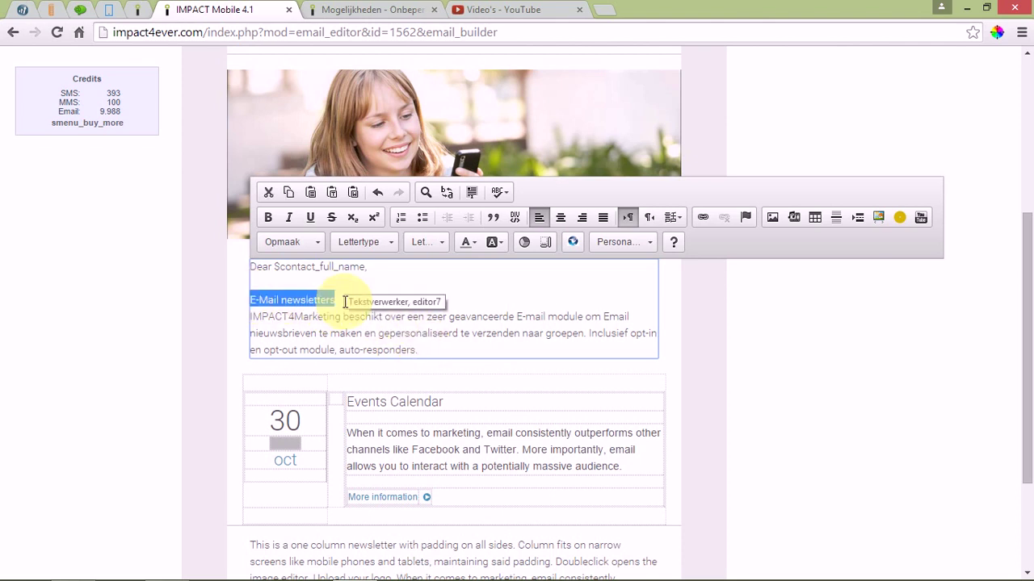
click(268, 219)
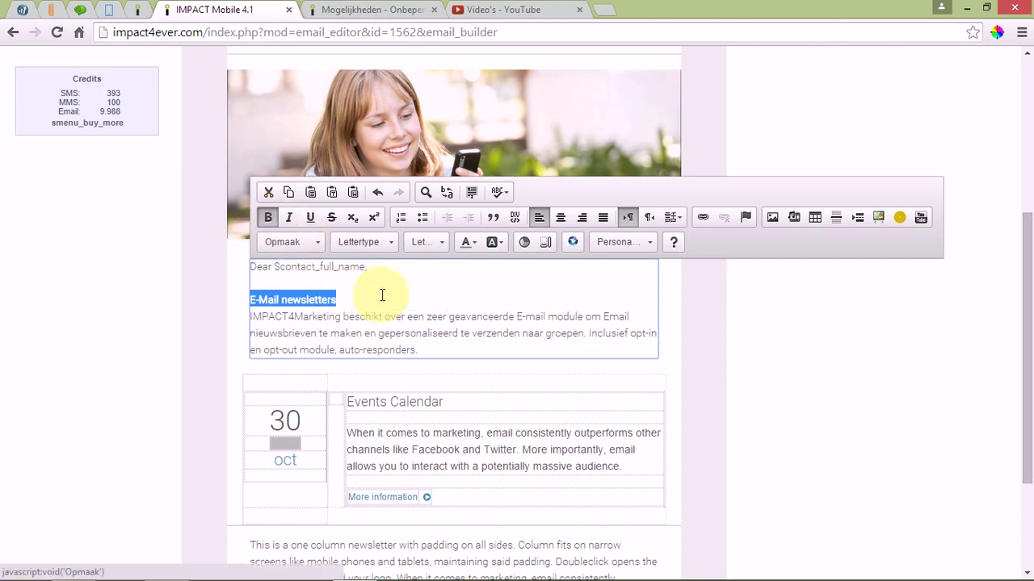
click(858, 338)
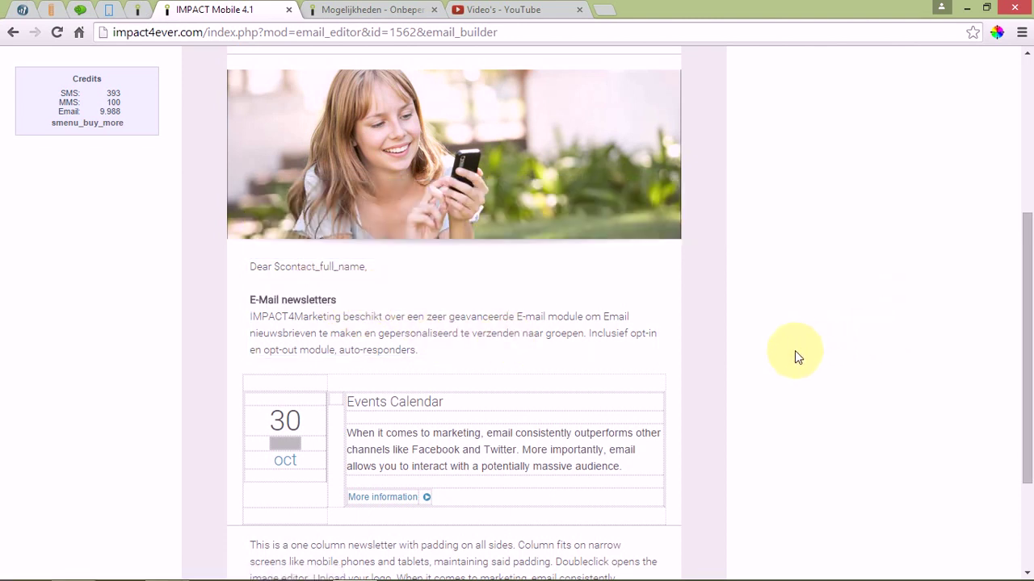
scroll(794, 350, down, 3)
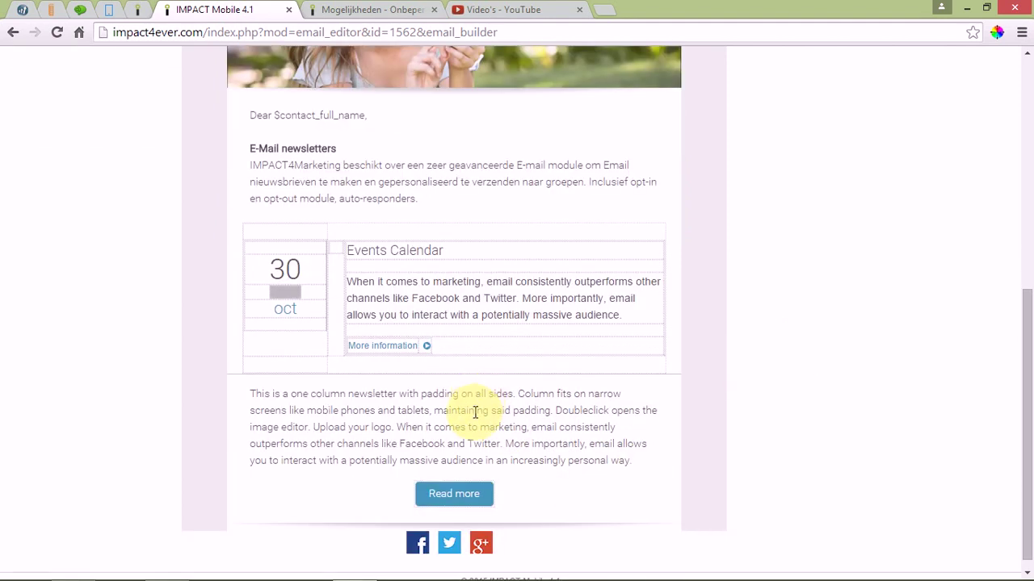
scroll(553, 393, down, 1)
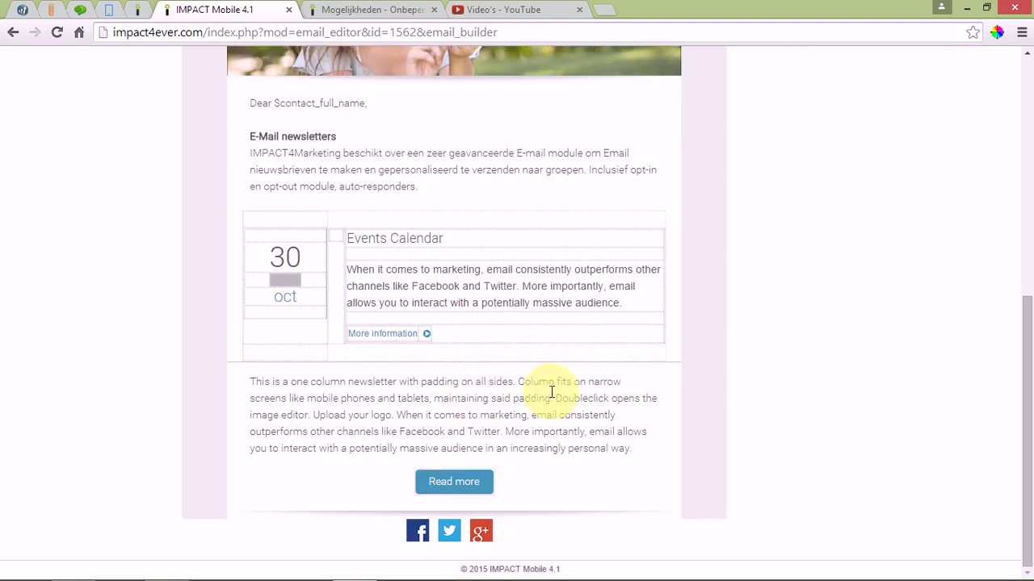
click(433, 482)
drag(429, 483, 476, 480)
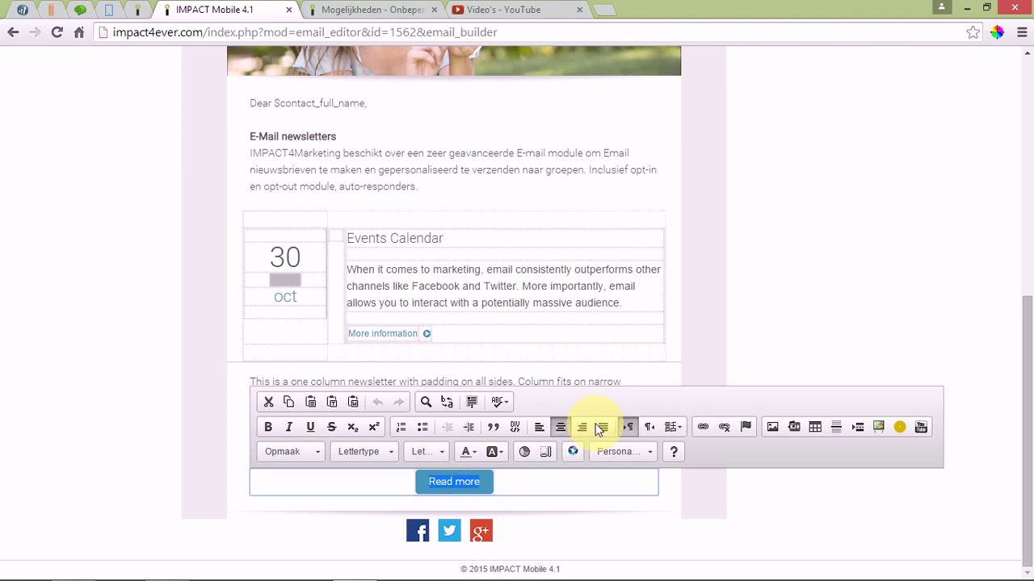
click(705, 430)
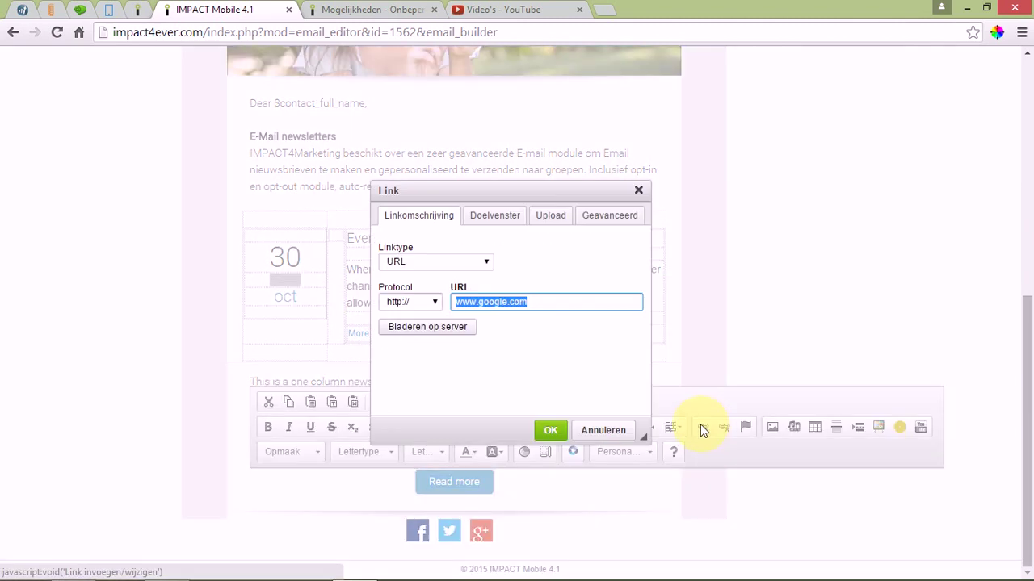
click(554, 309)
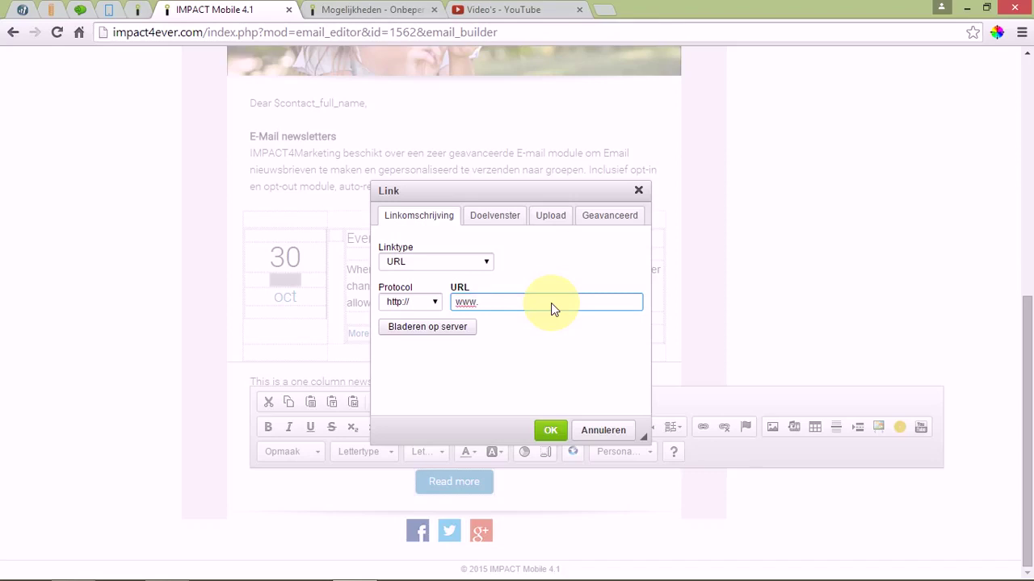
text(impact4marketing.nl)
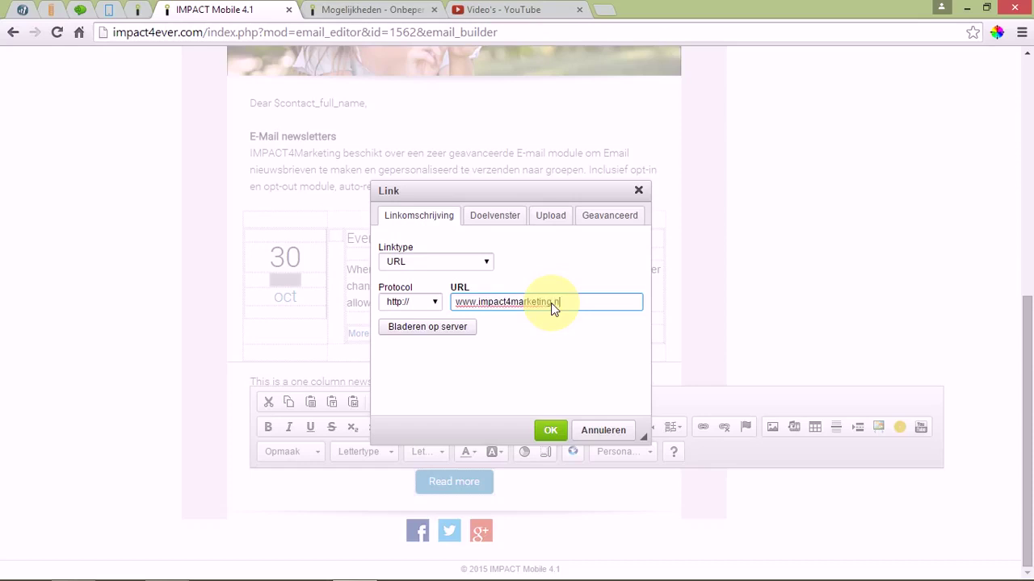
click(551, 430)
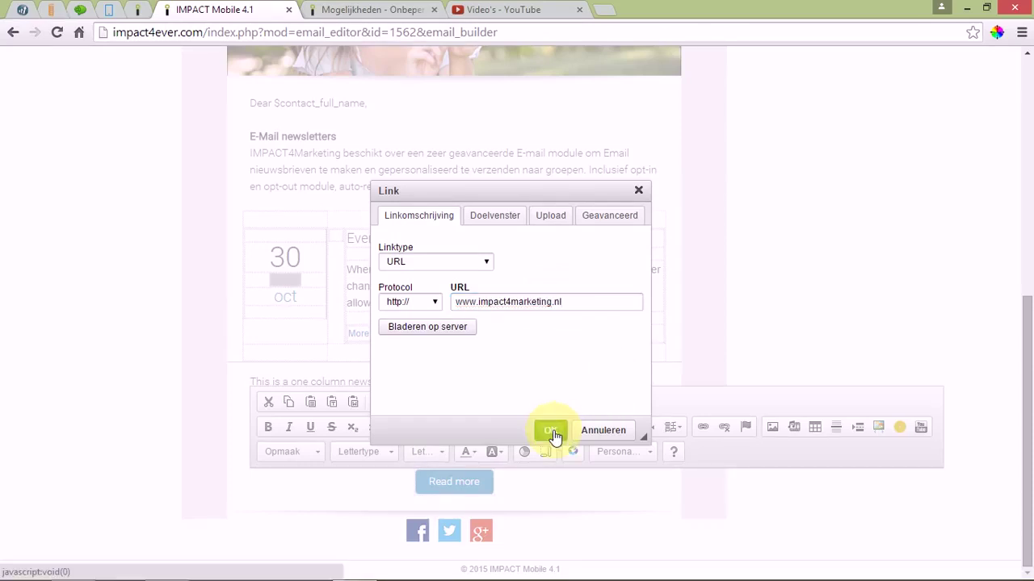
click(804, 343)
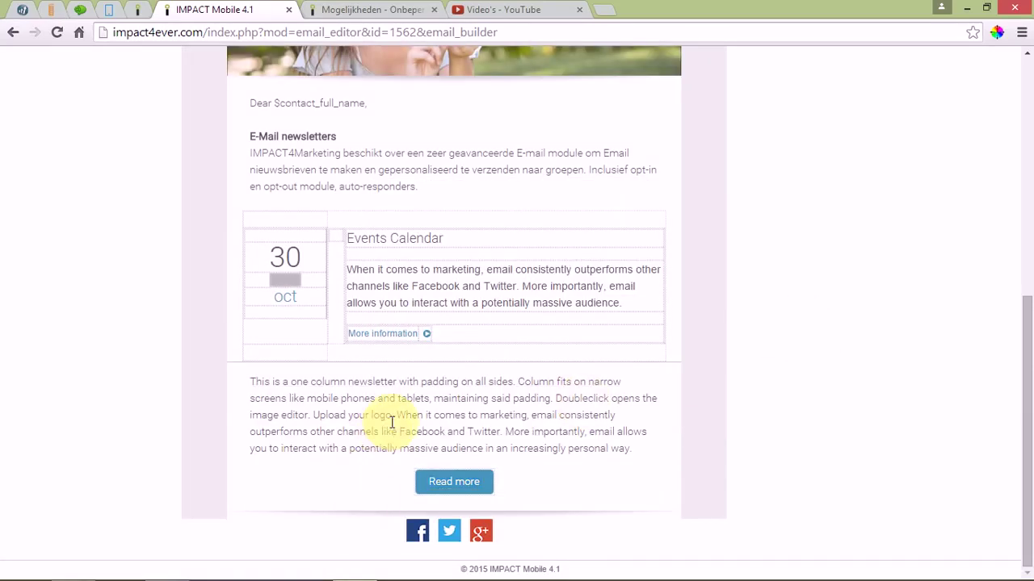
- Save the newsletter and reopen Demo 99 for editing from the list of e-mail templates
scroll(519, 326, up, 4)
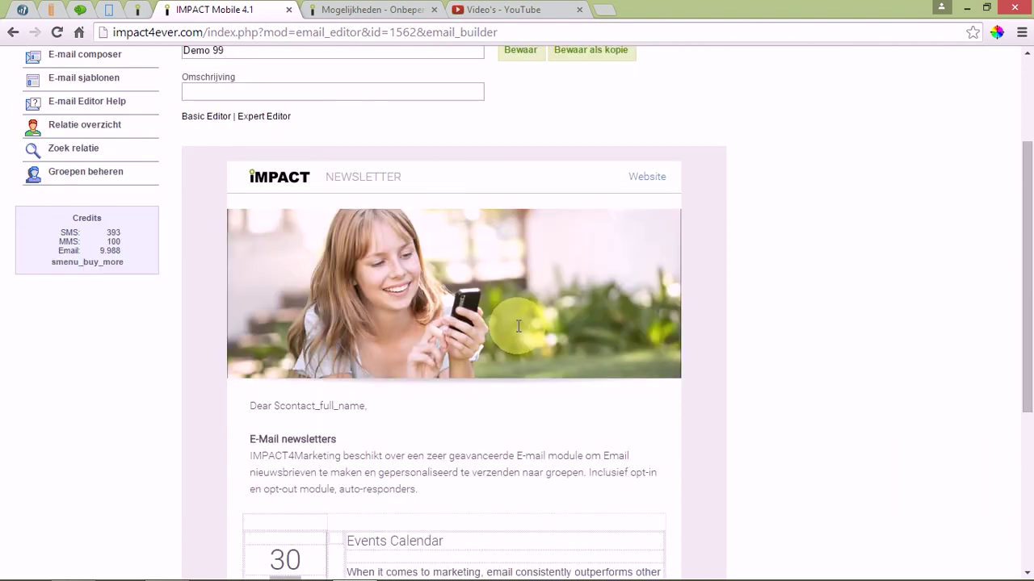
scroll(519, 326, up, 2)
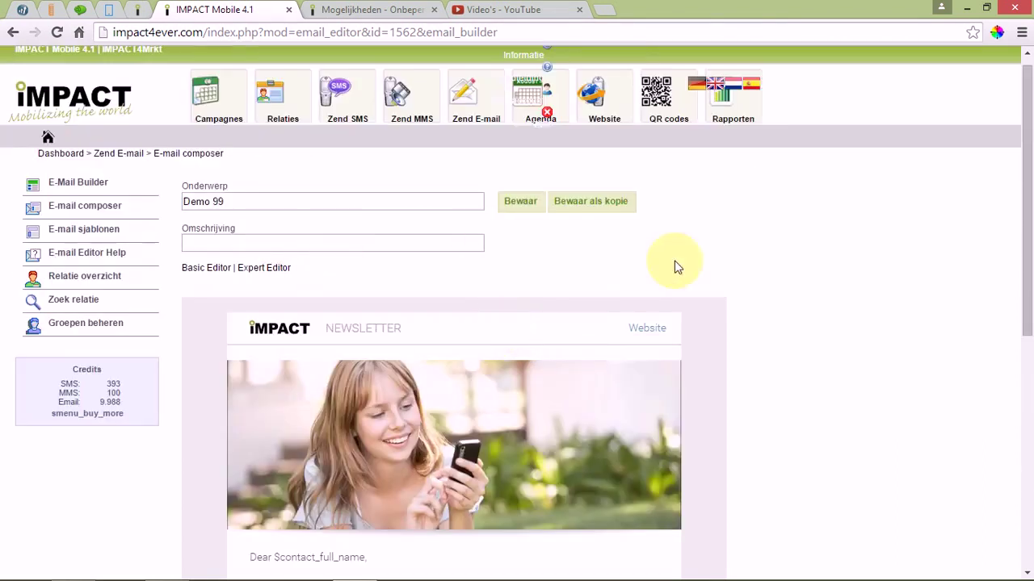
click(520, 201)
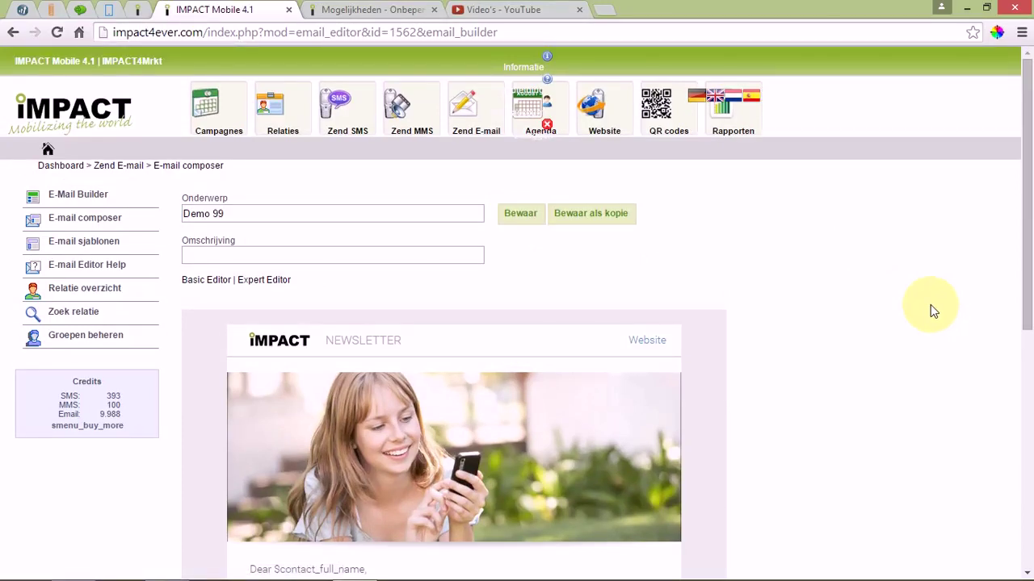
click(82, 246)
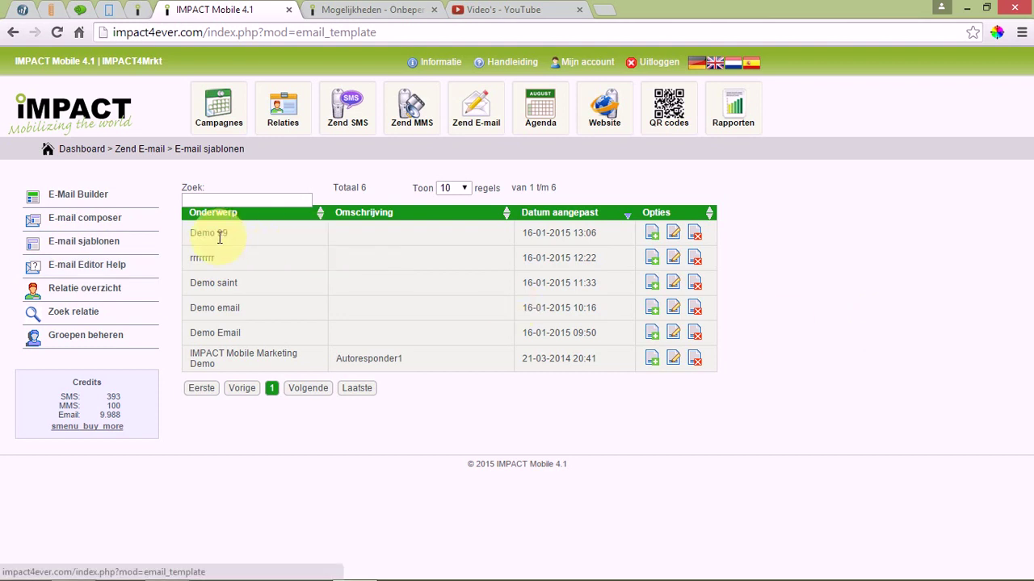
click(672, 237)
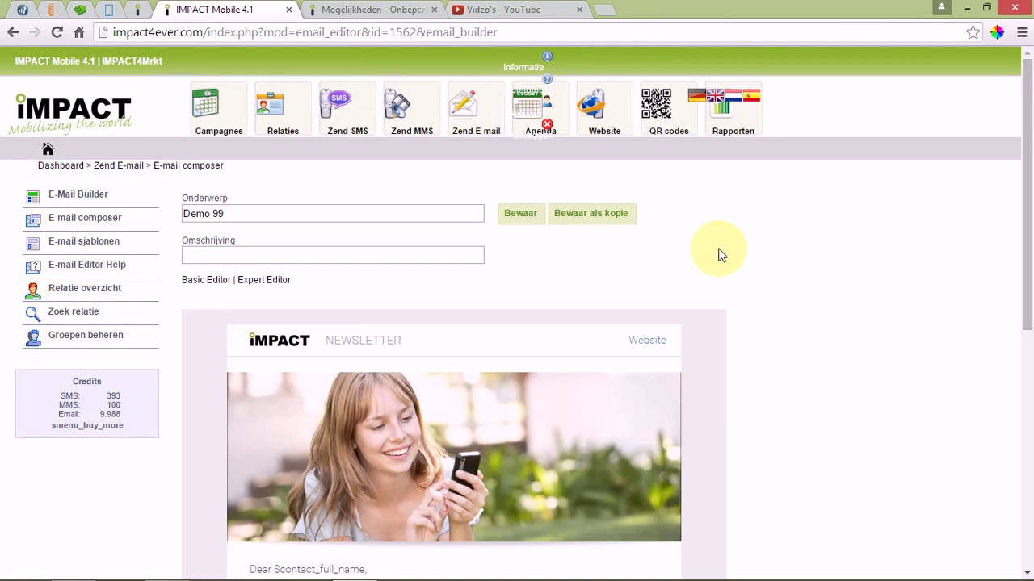
- Review the reopened newsletter from the header image and introduction to the lower text block, checking which blocks can be edited
scroll(791, 266, down, 3)
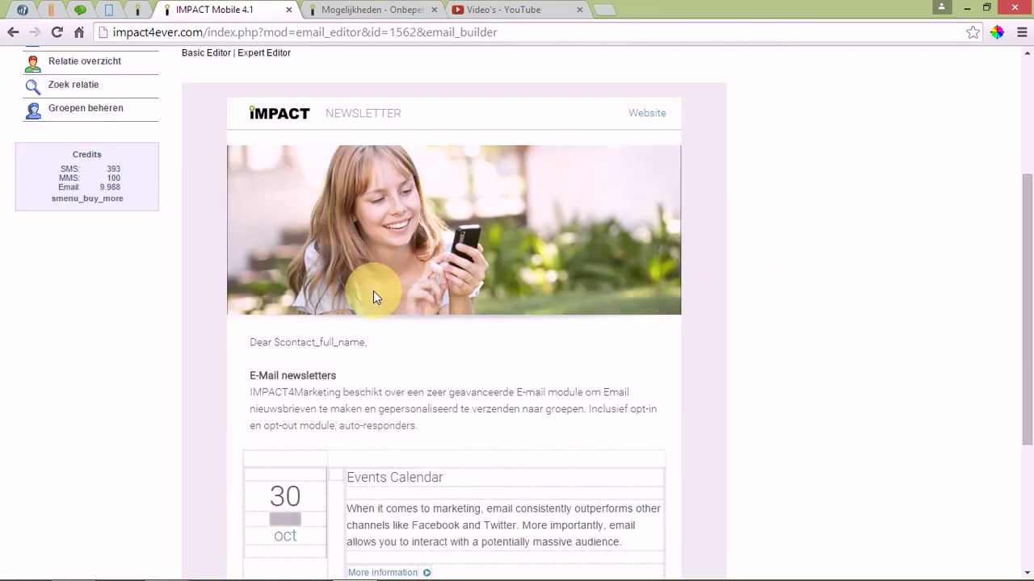
click(396, 396)
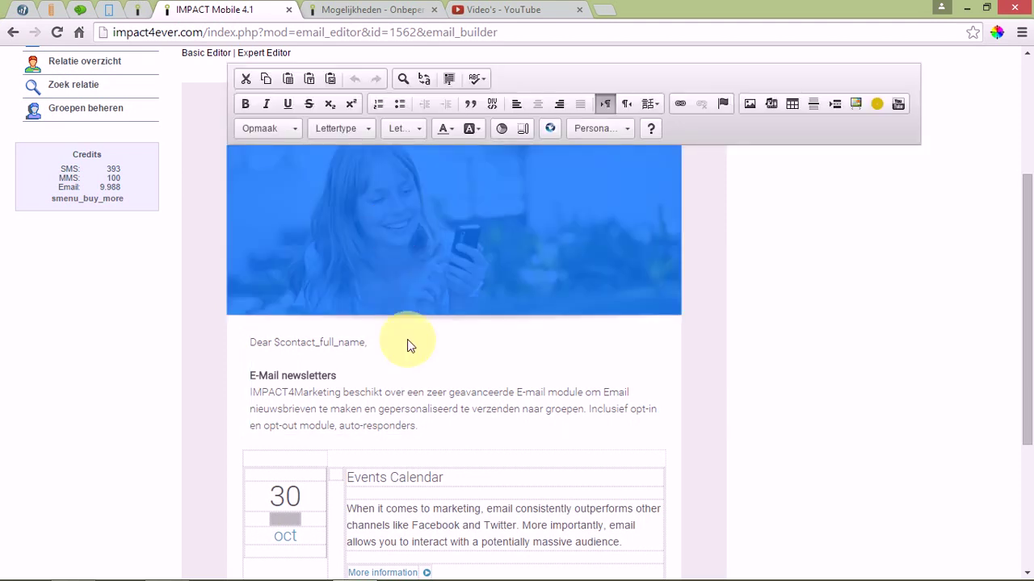
click(421, 408)
click(843, 400)
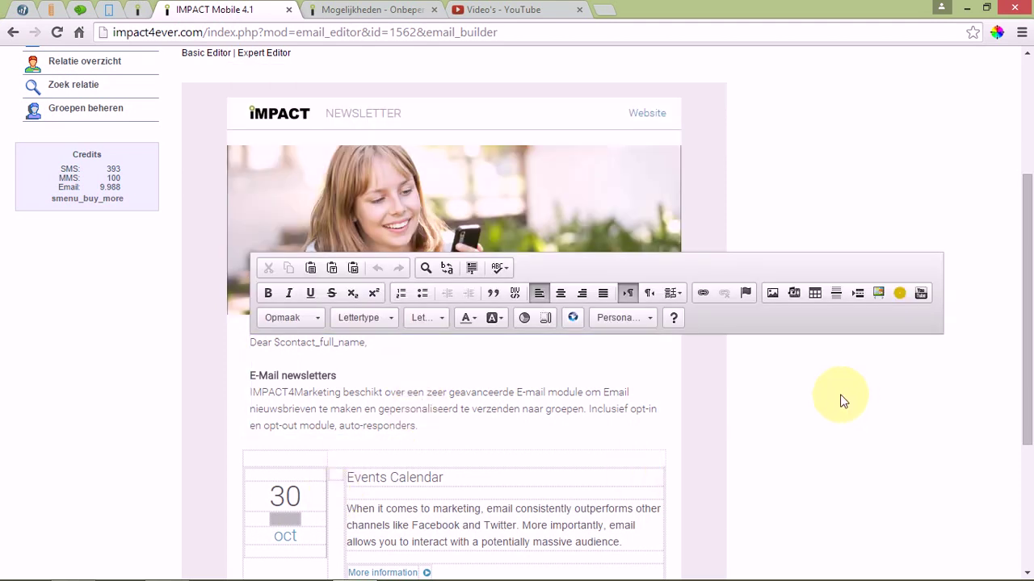
scroll(772, 388, down, 3)
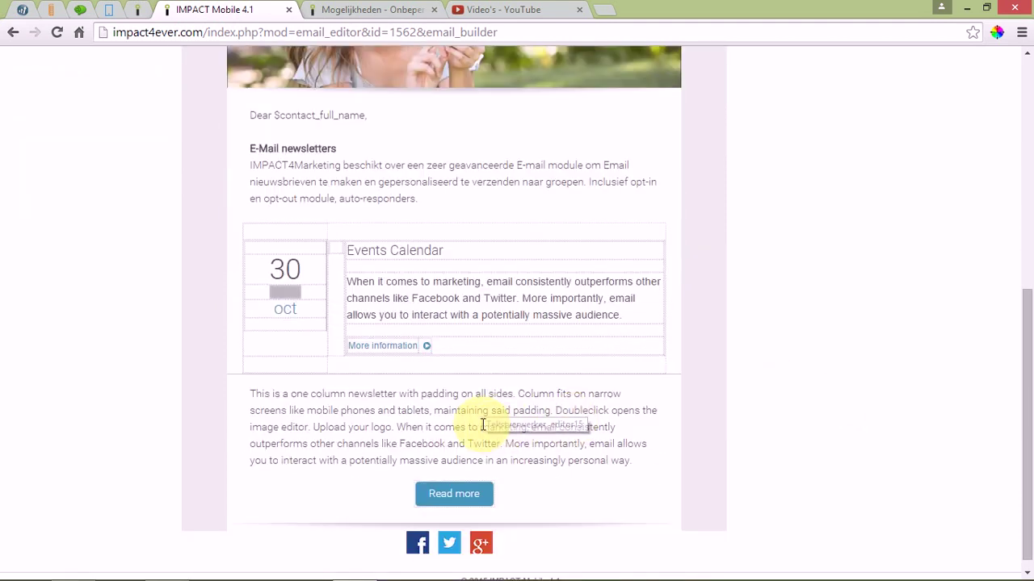
click(482, 425)
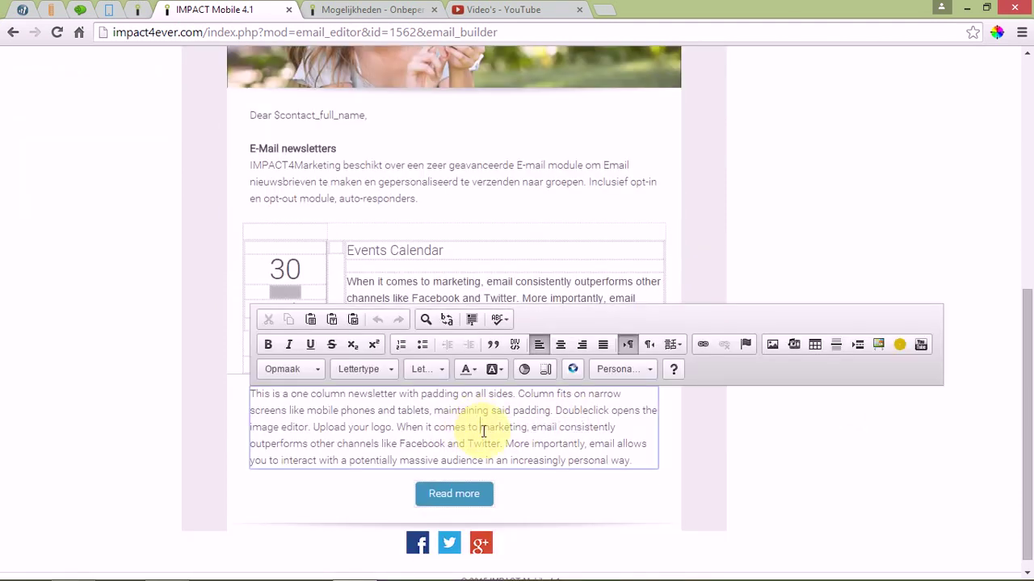
click(757, 250)
scroll(756, 250, up, 6)
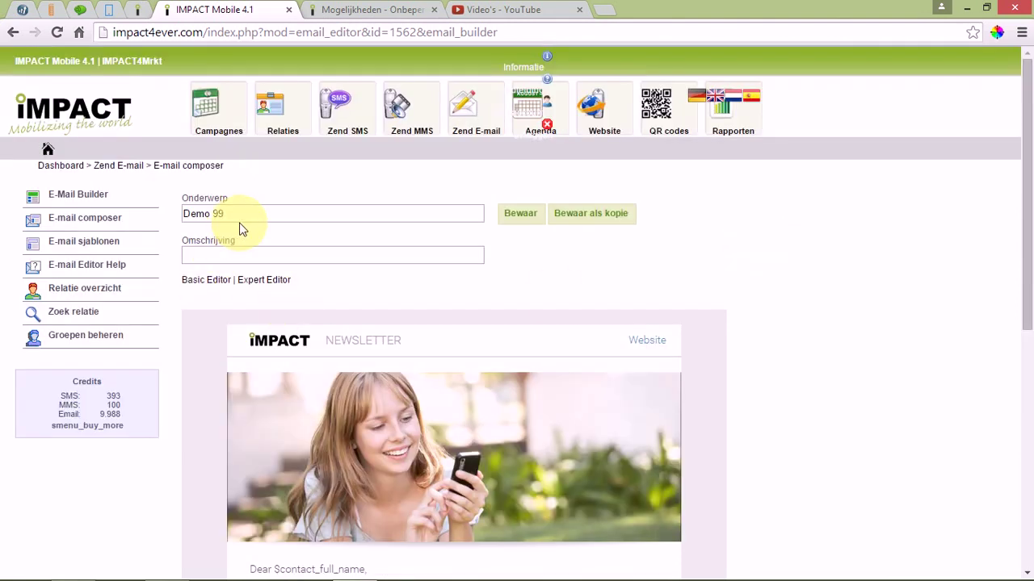
- Change the newsletter's subject to Demo 8888 and save it as a copy
click(239, 216)
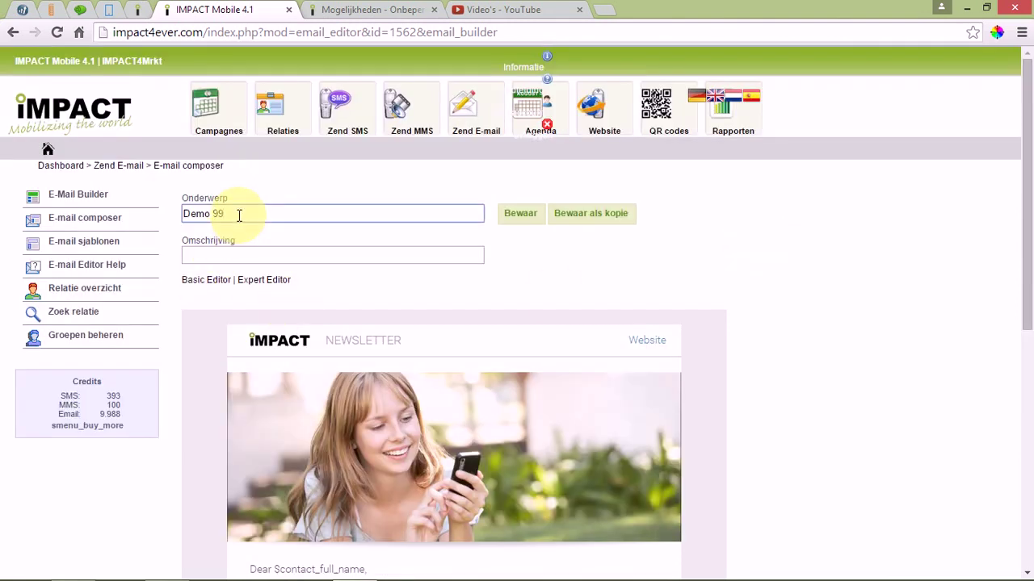
key(BackSpace)
key(BackSpace)
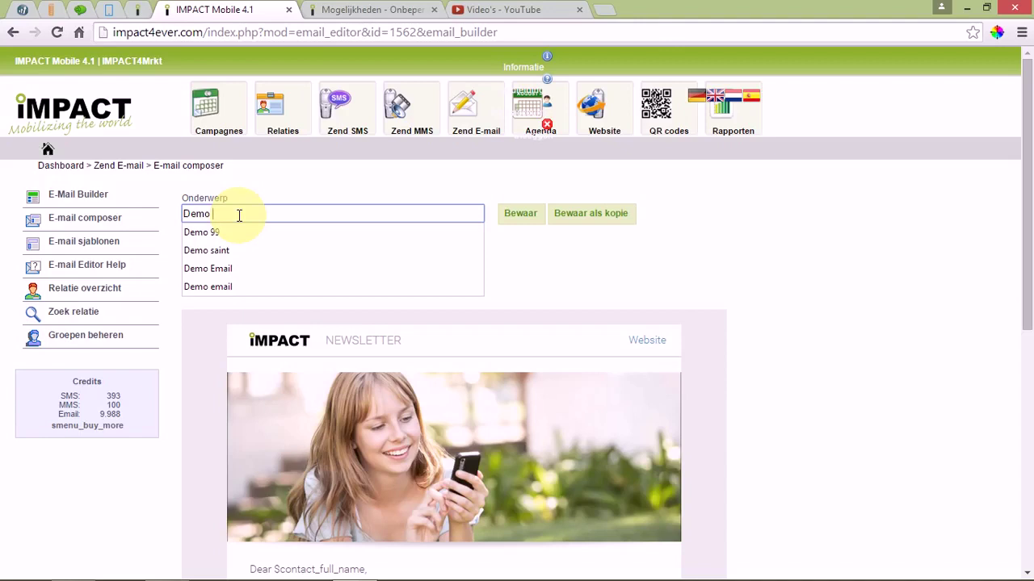
text(8888)
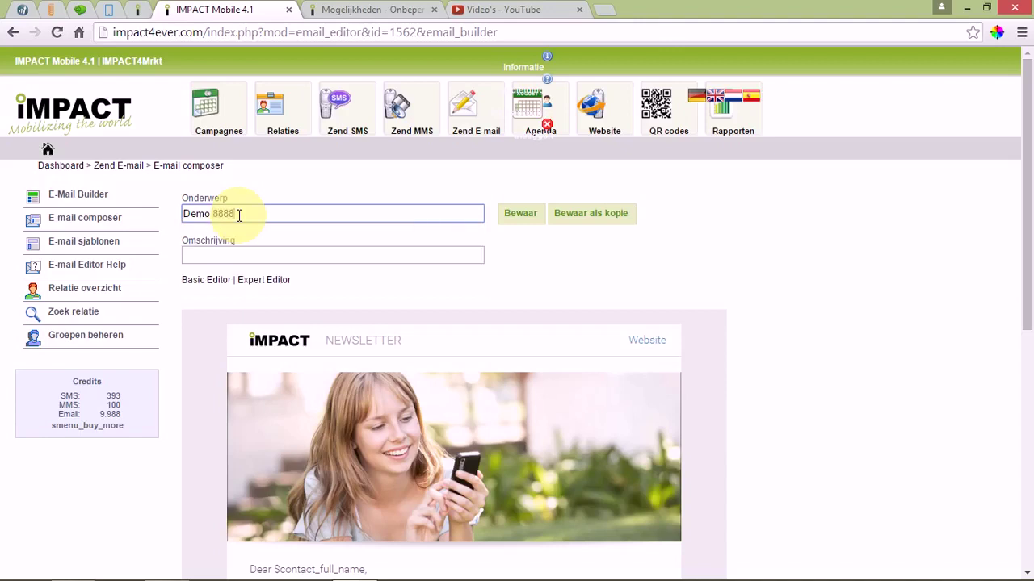
click(592, 218)
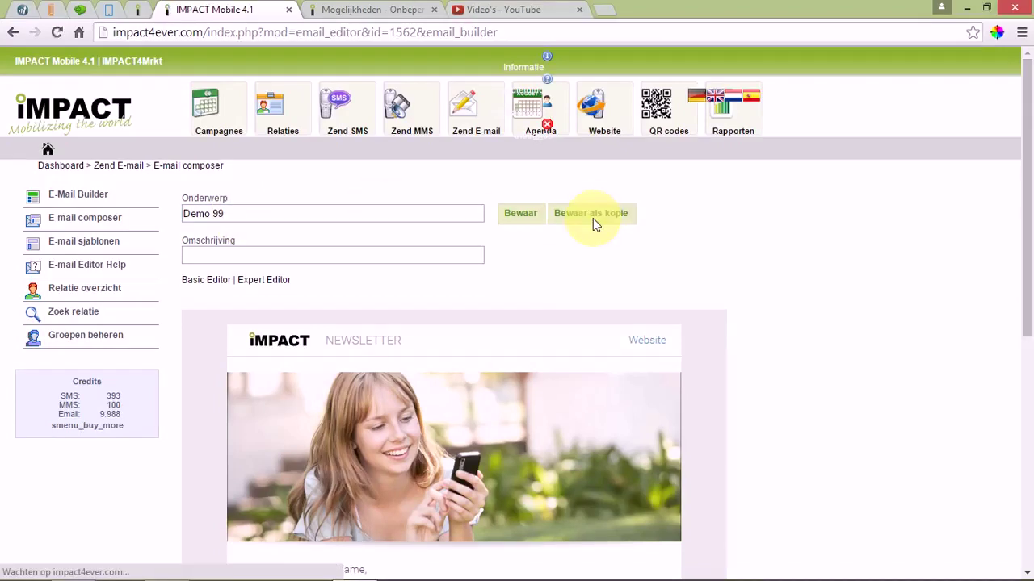
- Open Demo 8888 from the list of e-mail templates and check the copied newsletter's content
click(89, 247)
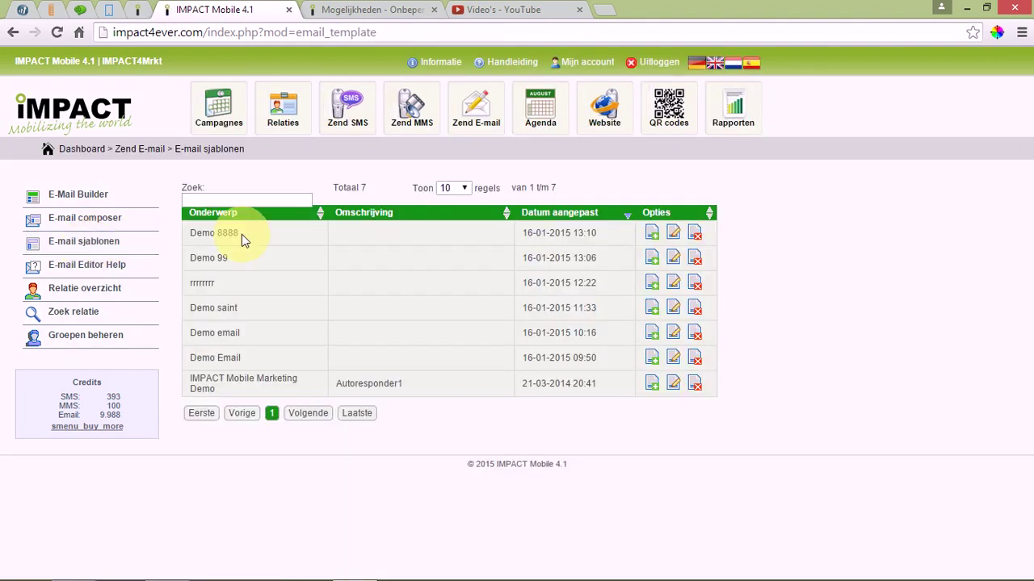
click(673, 234)
scroll(752, 258, down, 5)
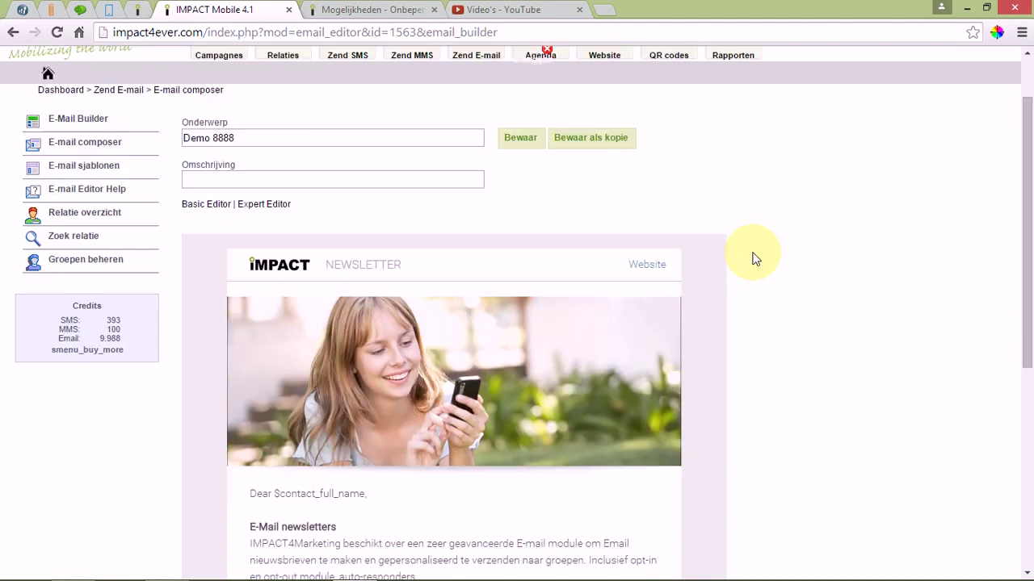
scroll(751, 258, up, 5)
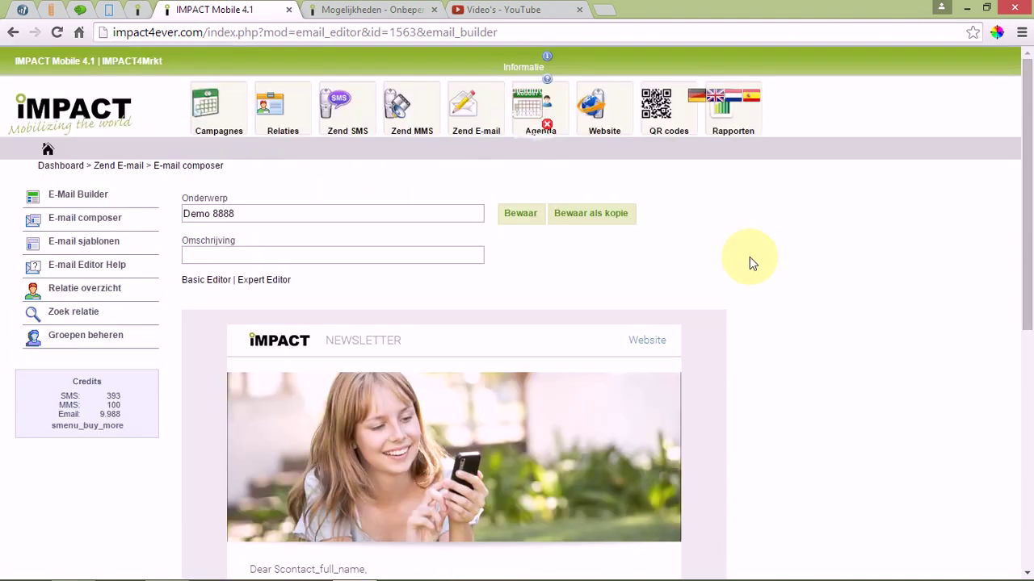
- Open the form for sending a new e-mail
click(457, 116)
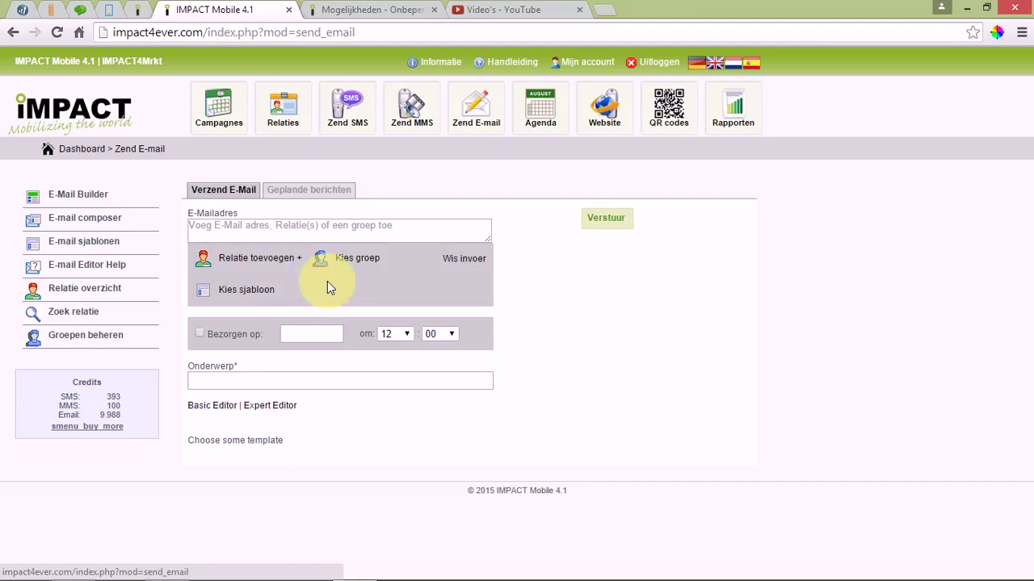
- Add the first, second and fifth contacts from the relations list as recipients, and clear the recipient entries again
click(272, 267)
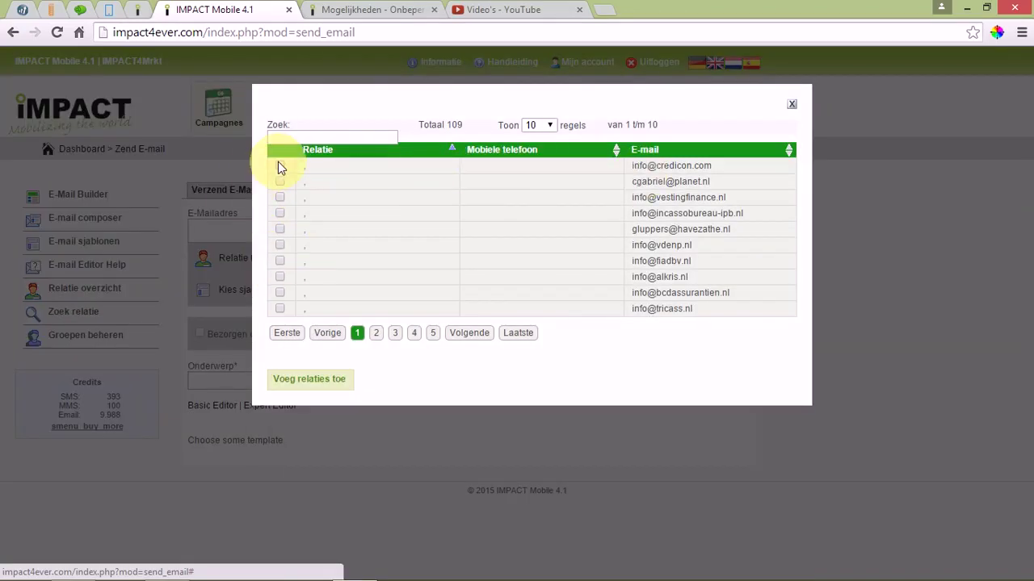
click(279, 165)
click(279, 181)
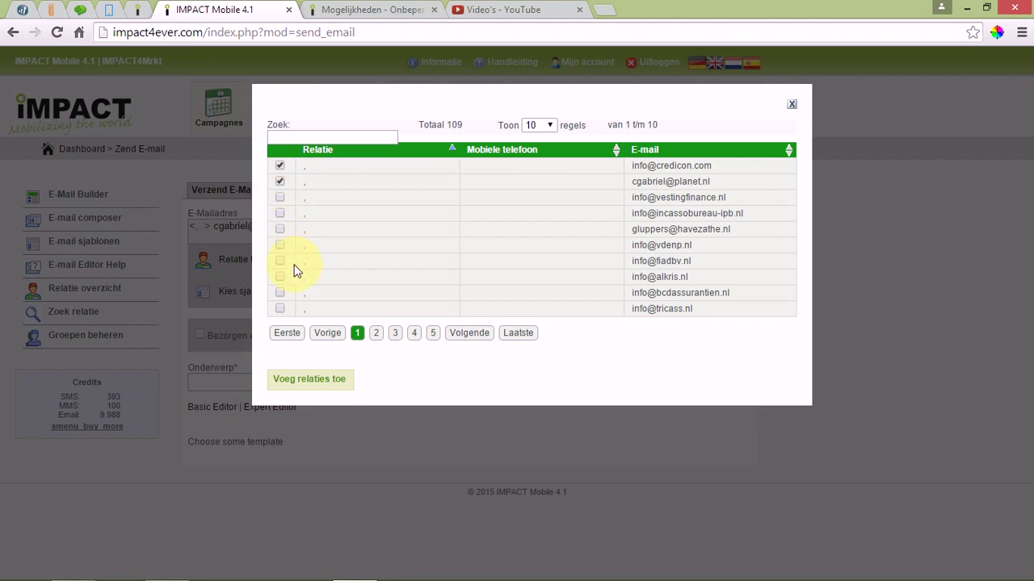
click(280, 229)
click(321, 392)
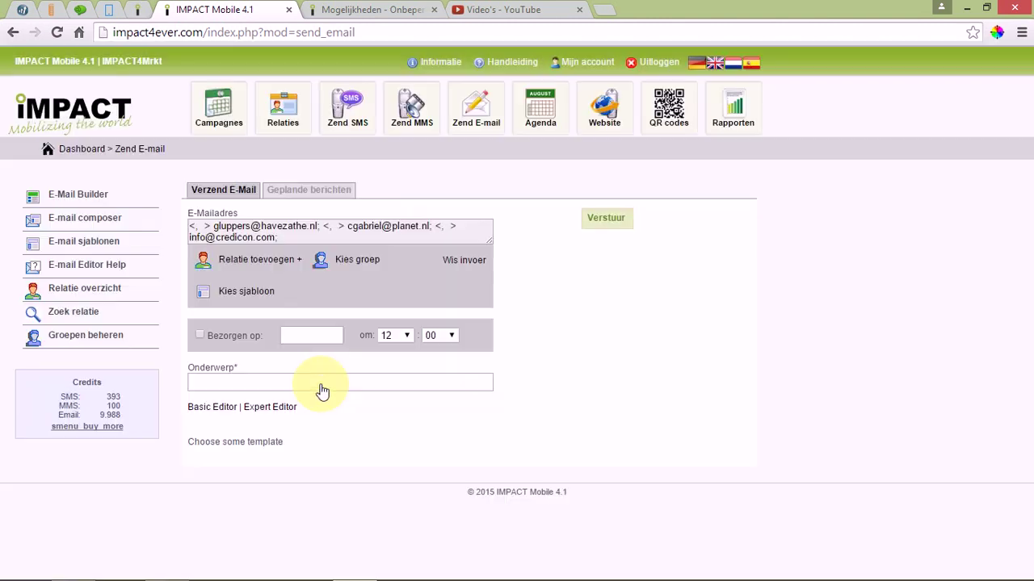
click(456, 262)
- Choose the group Demo2 as the recipients of the e-mail
click(359, 263)
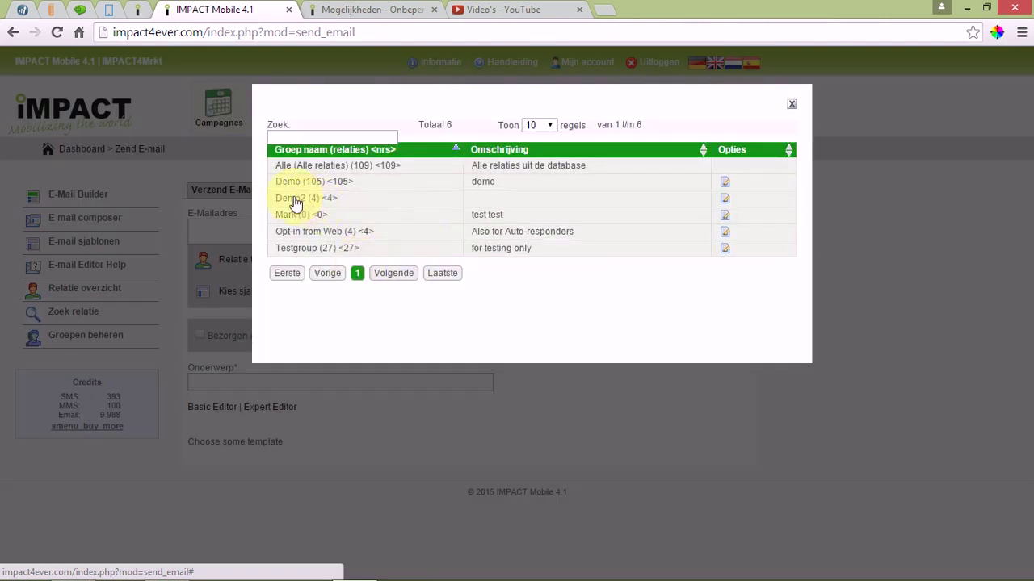
click(296, 199)
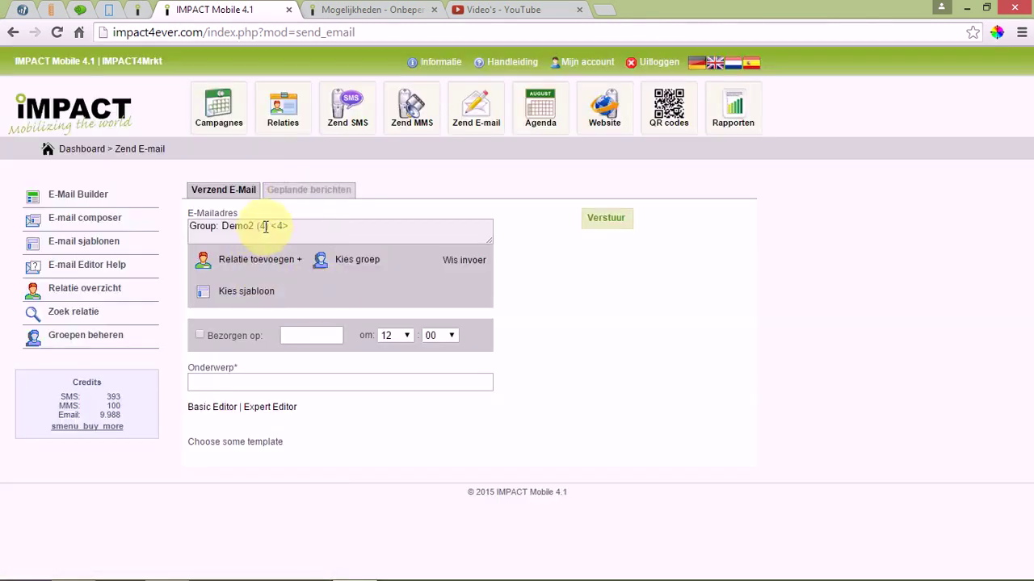
double_click(264, 227)
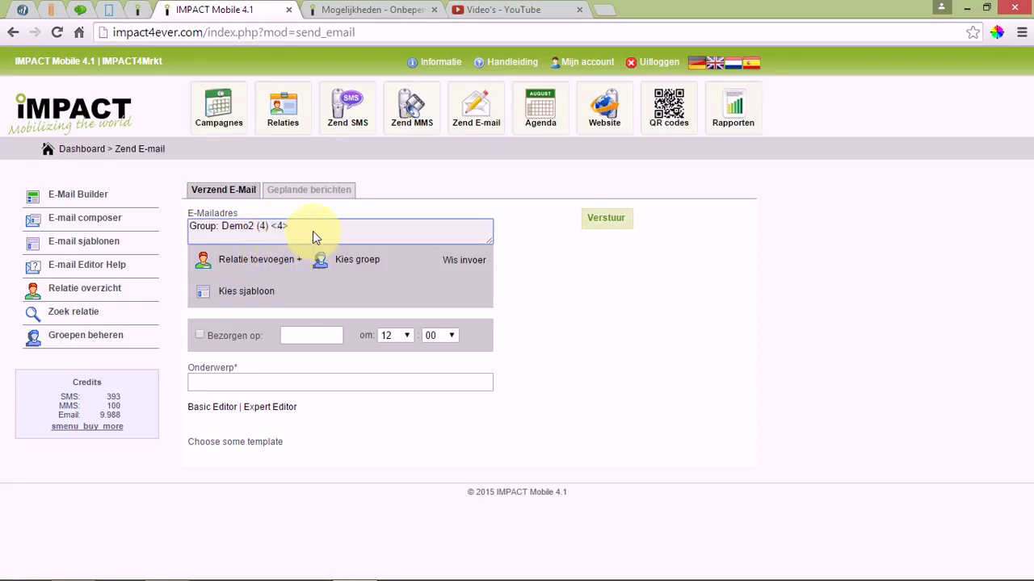
click(353, 259)
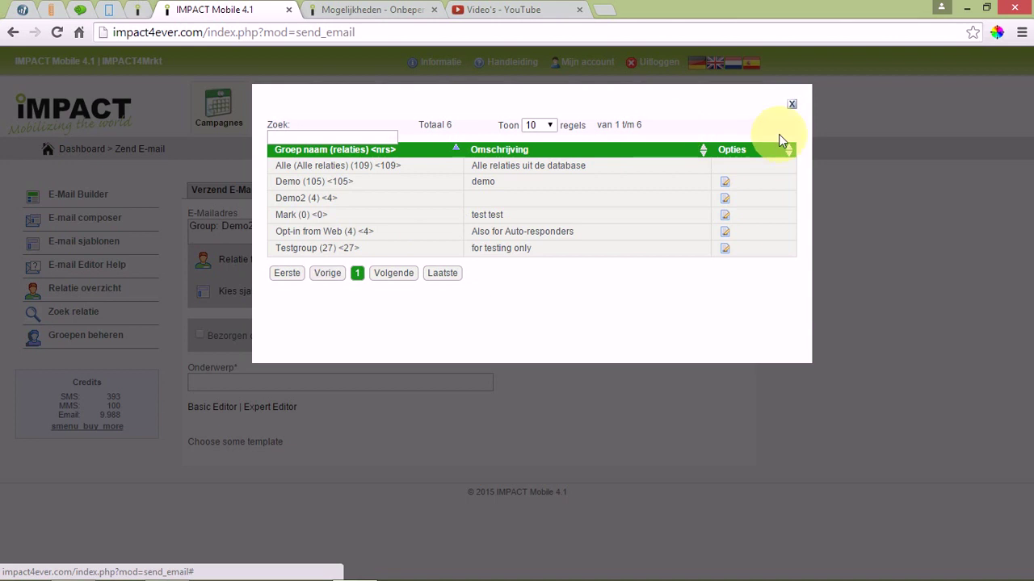
click(791, 105)
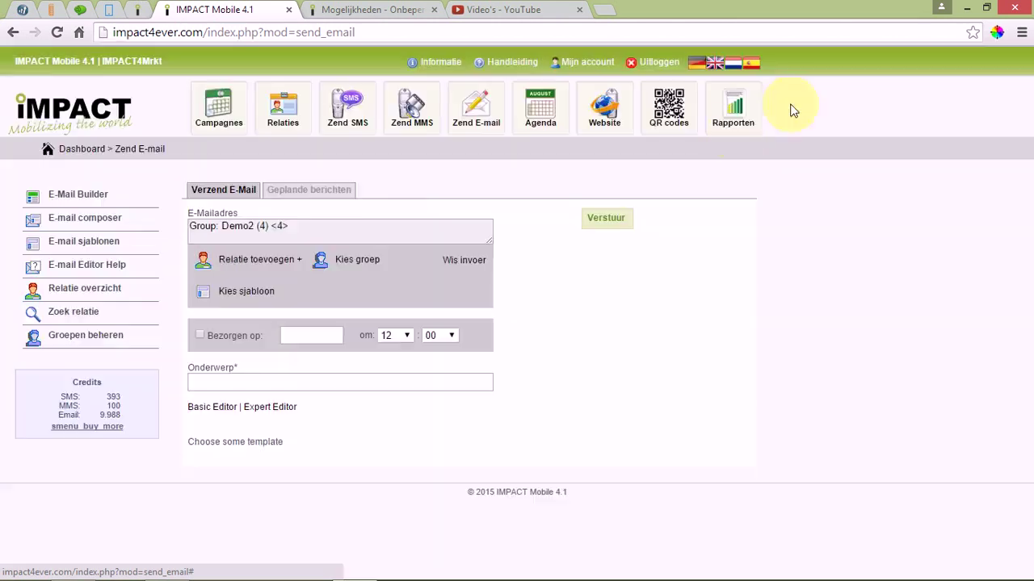
click(279, 227)
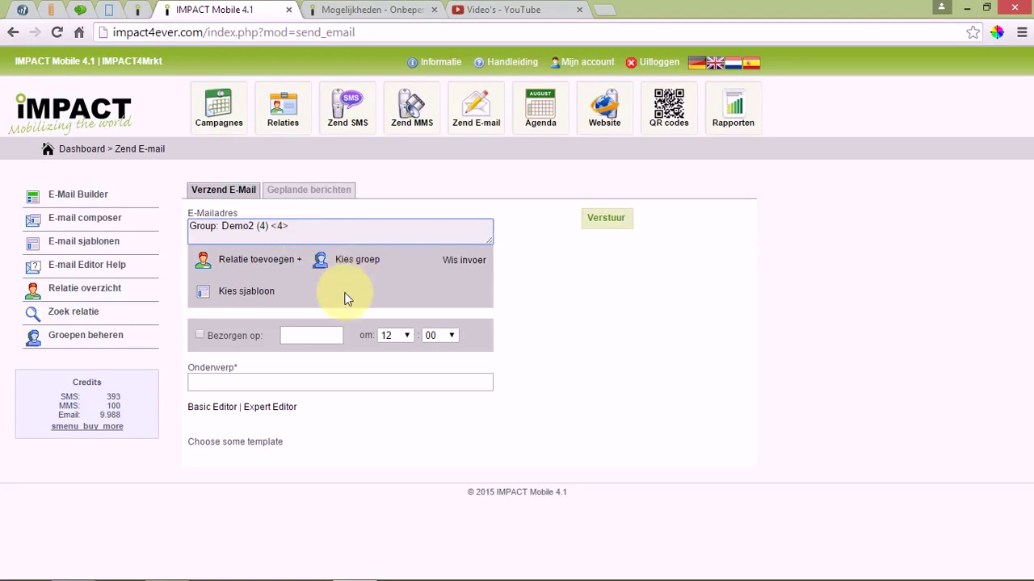
- Load the Demo 8888 template into the e-mail and check the newsletter's content
click(257, 295)
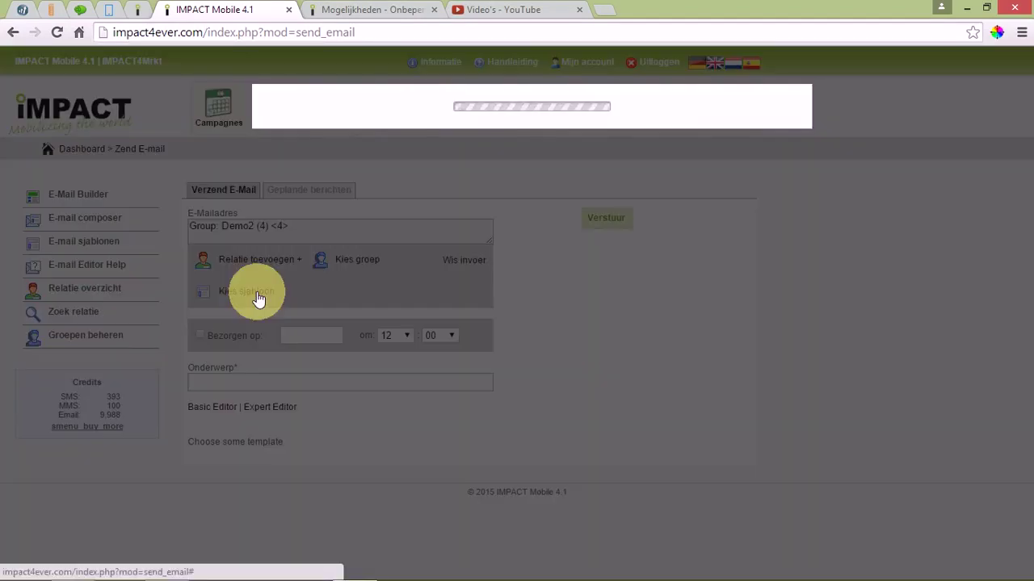
click(295, 143)
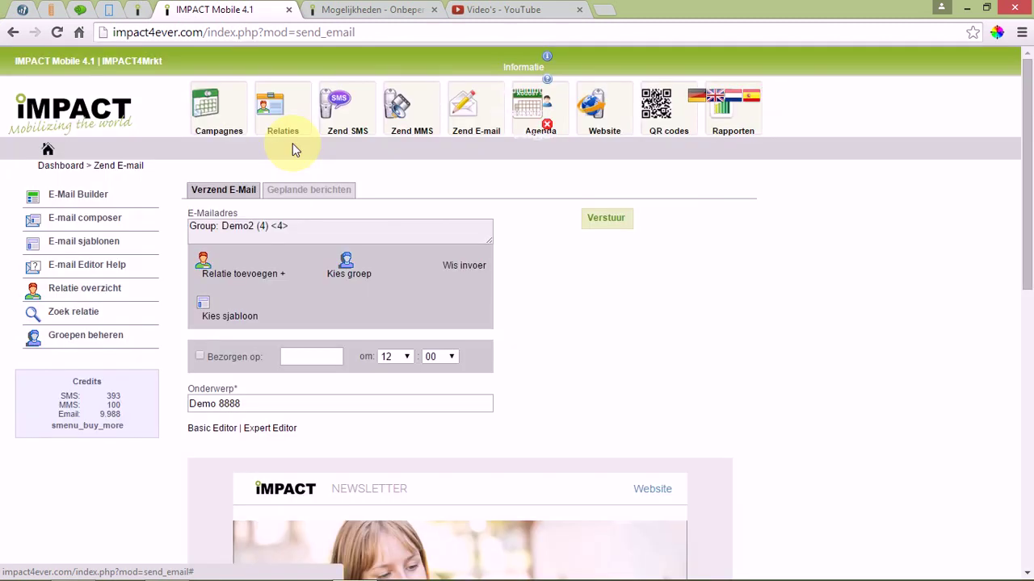
scroll(646, 363, down, 5)
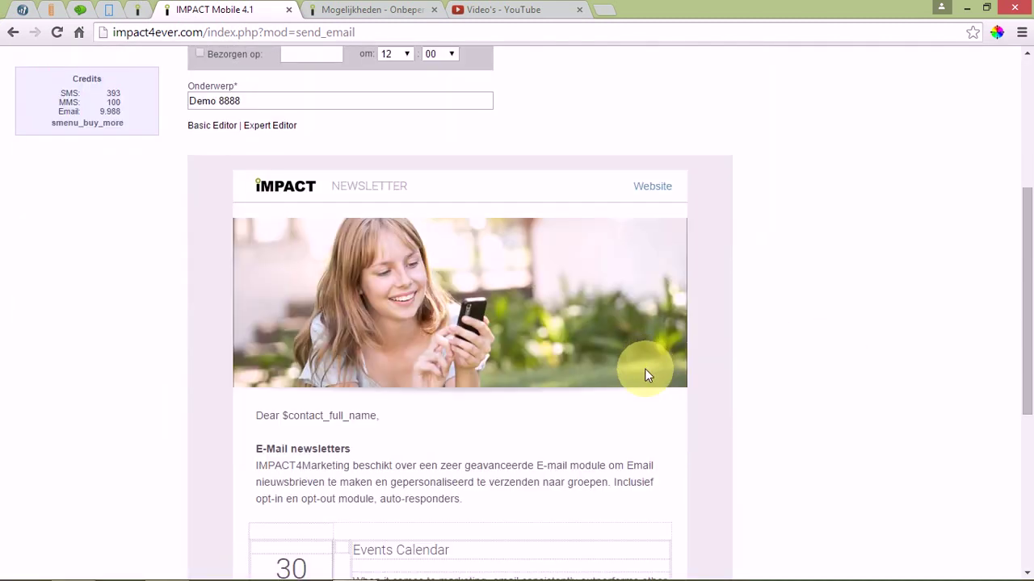
scroll(637, 379, up, 5)
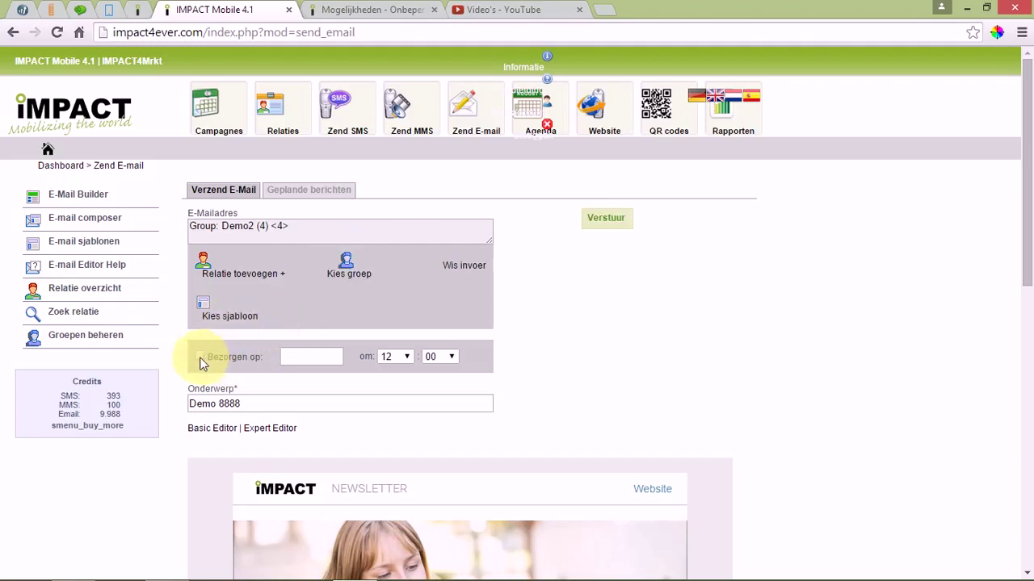
- Schedule delivery of the e-mail for 19-01-2015 at 11:00 and submit it
click(311, 355)
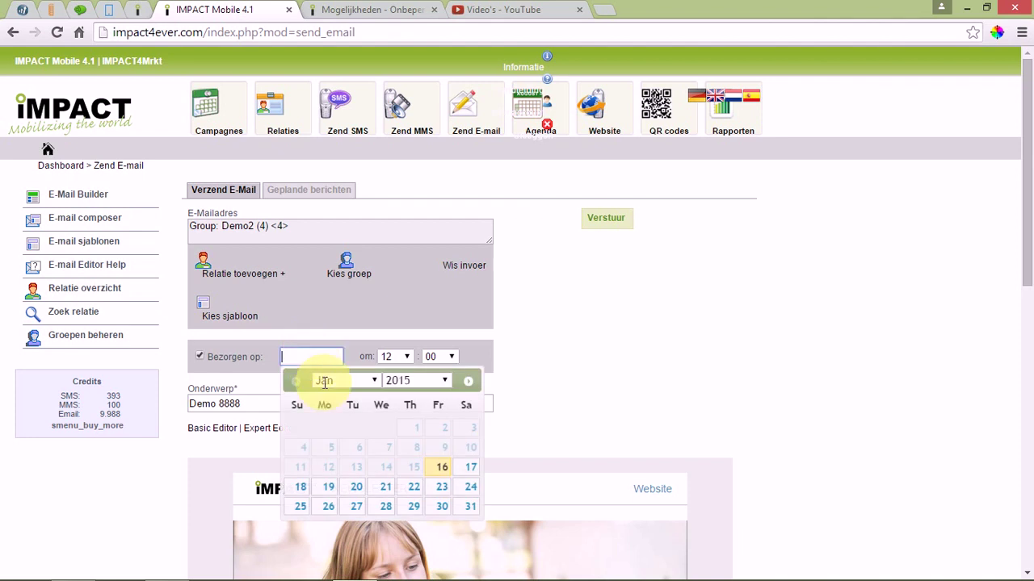
click(328, 487)
click(395, 356)
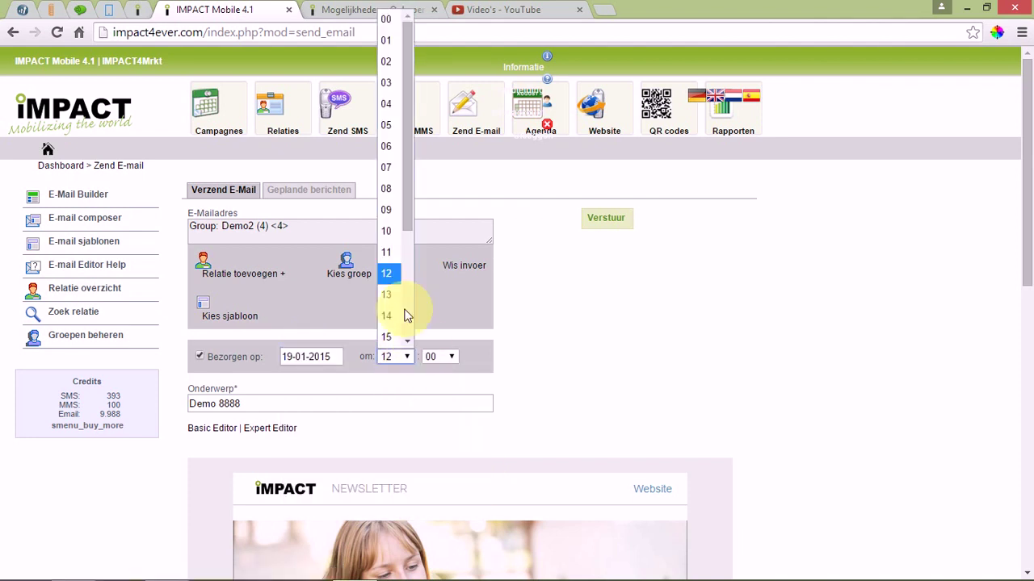
click(385, 253)
click(601, 222)
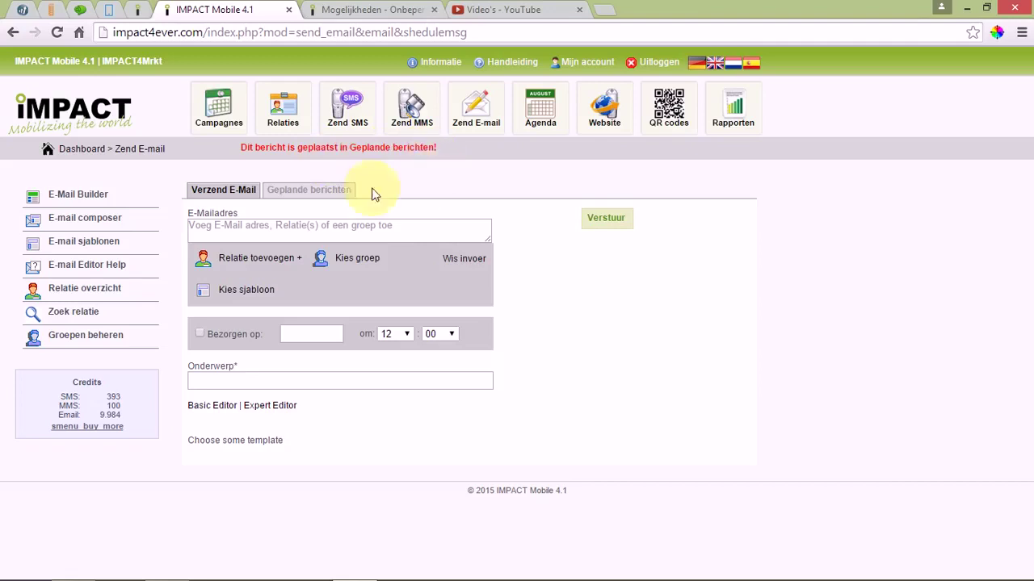
- Delete the scheduled SMS message from the planned messages, keeping the e-mail to the group Demo2
click(319, 193)
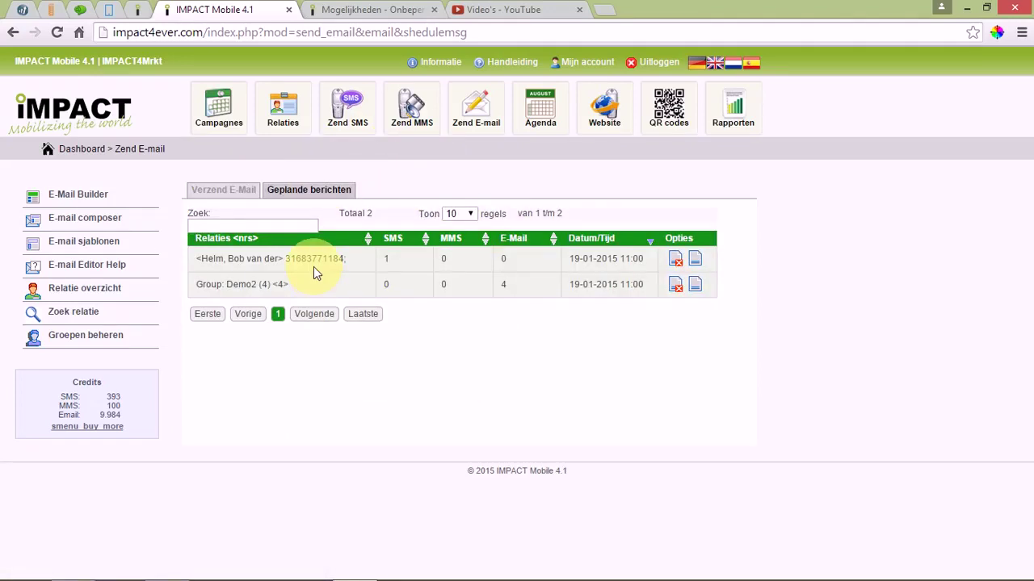
click(676, 262)
click(537, 129)
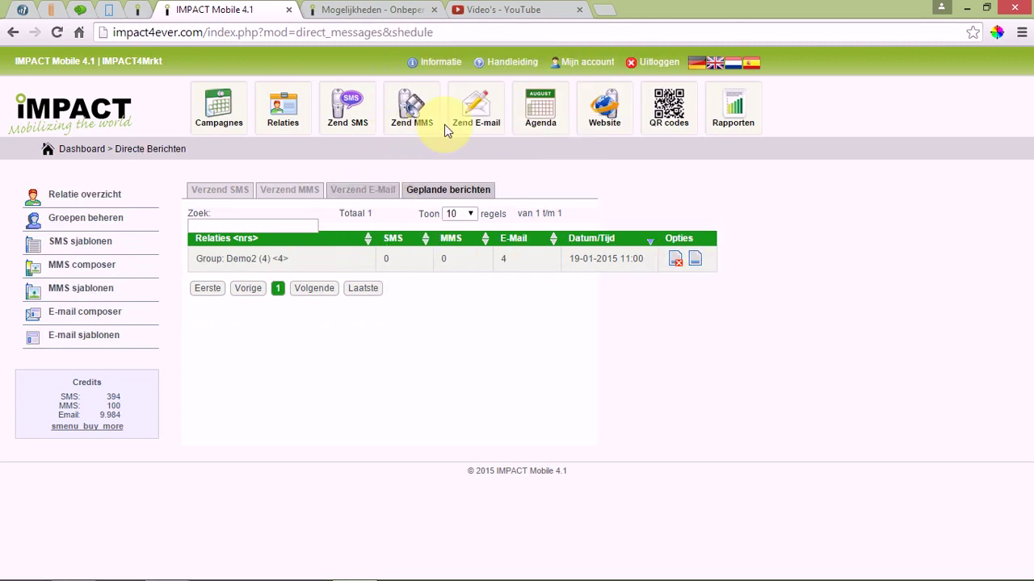
- Open a blank message in the e-mail composer and look over its formatting toolbar and editing area
click(466, 113)
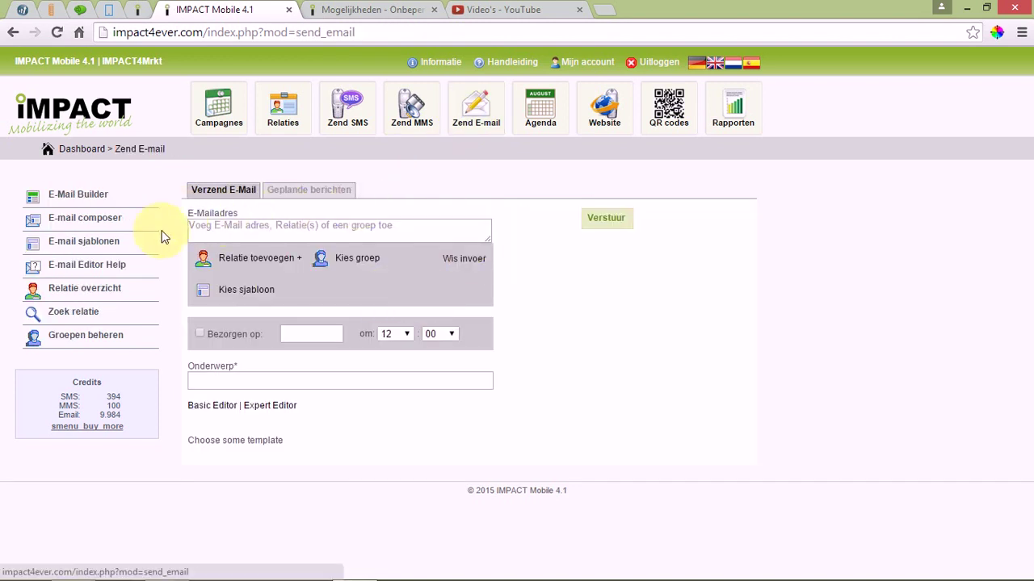
click(101, 206)
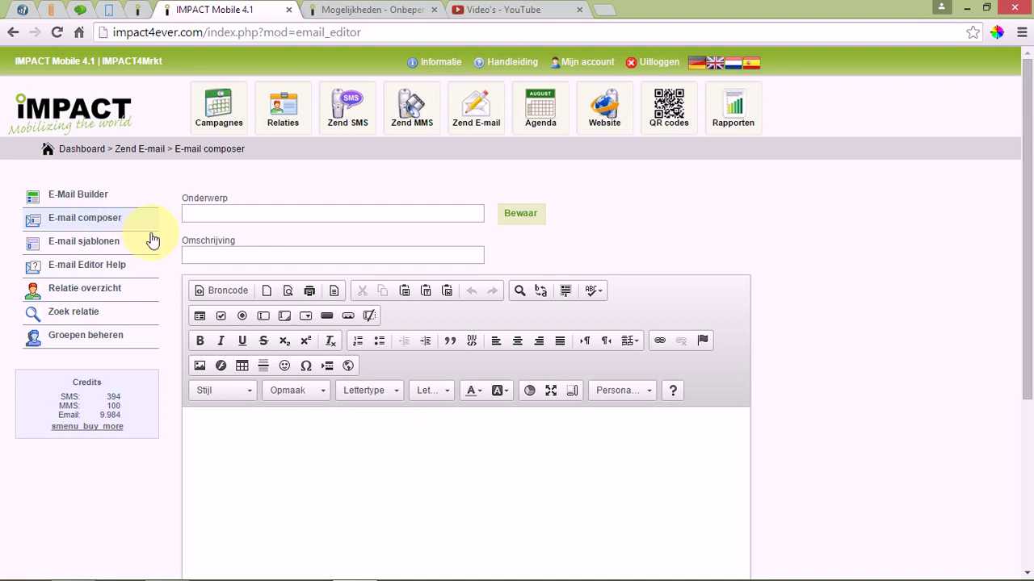
scroll(315, 432, down, 1)
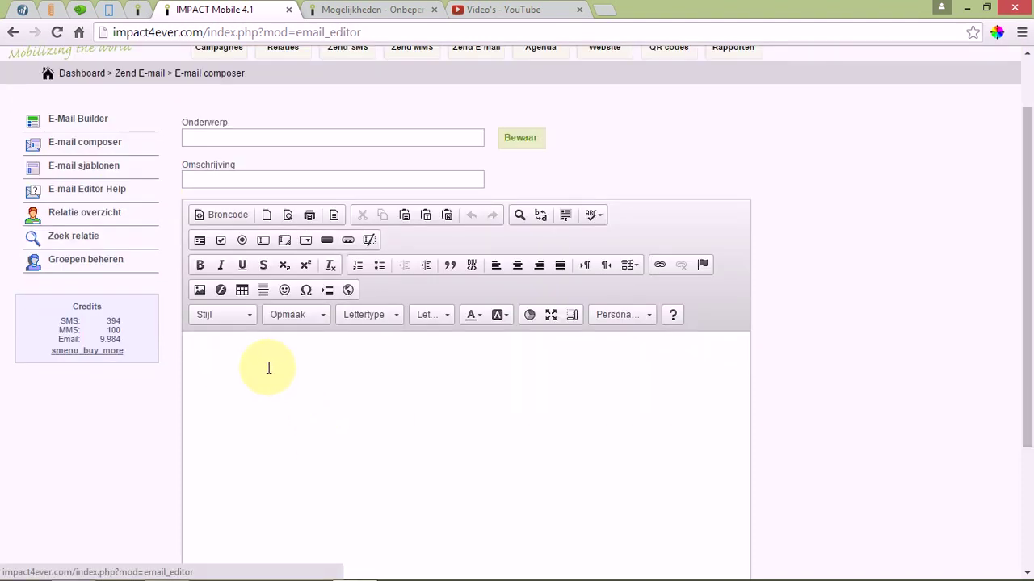
scroll(269, 367, down, 1)
scroll(267, 365, up, 1)
- Open the e-mail editor help, skim the CKEditor quick reference of toolbar functions, and return to the blank e-mail composer
click(99, 196)
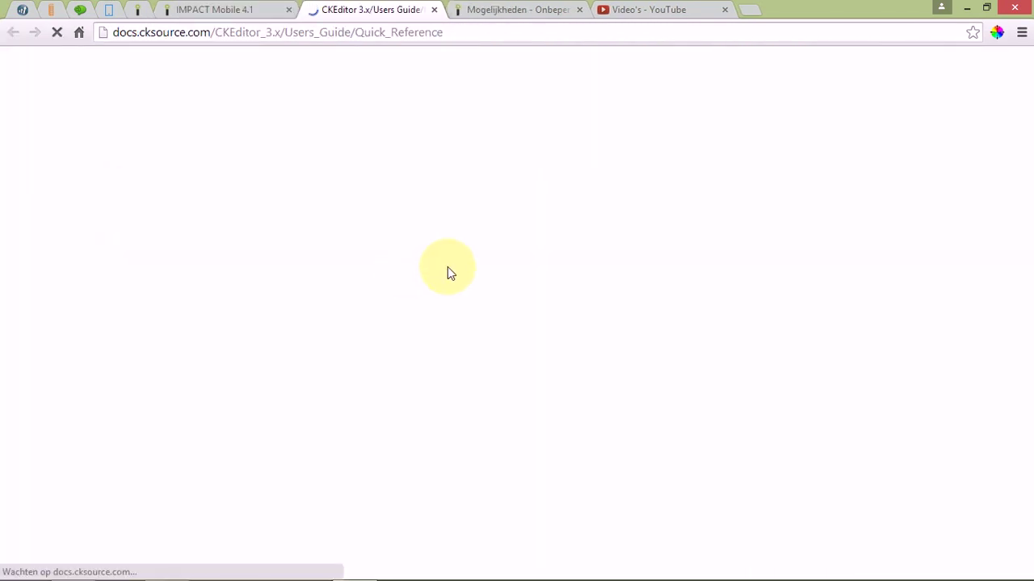
scroll(449, 310, down, 7)
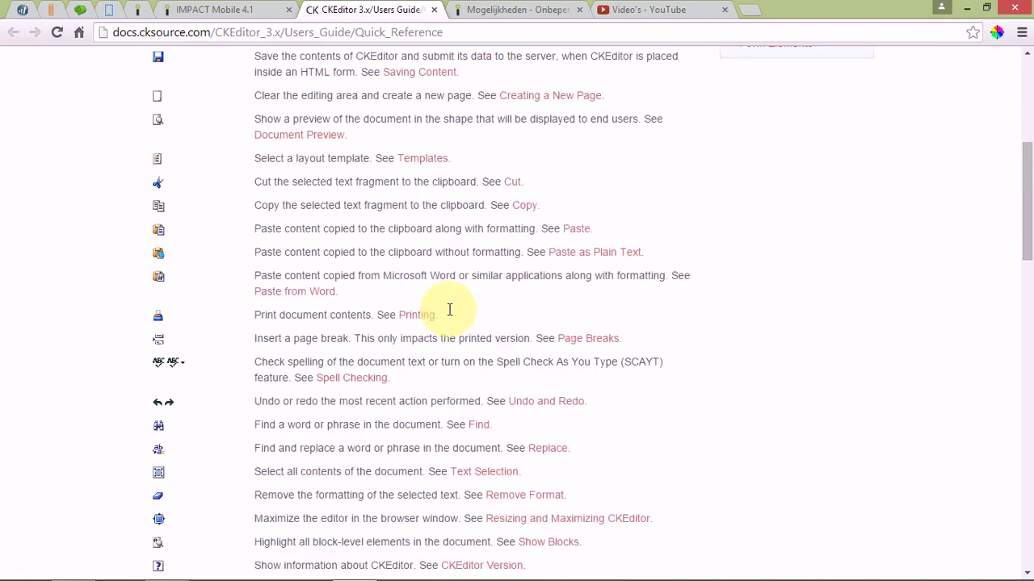
scroll(448, 309, down, 3)
scroll(448, 309, down, 5)
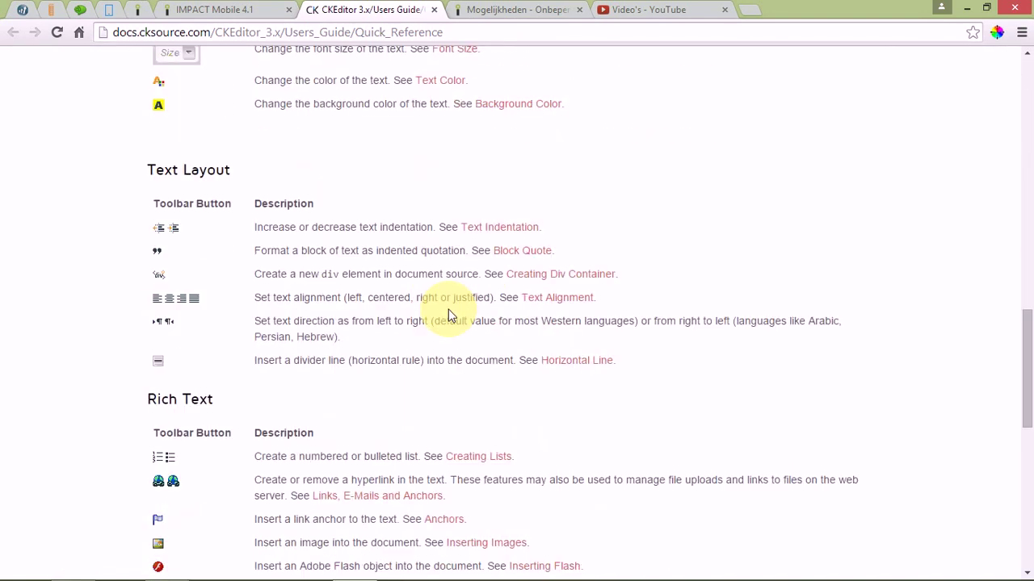
scroll(448, 309, up, 15)
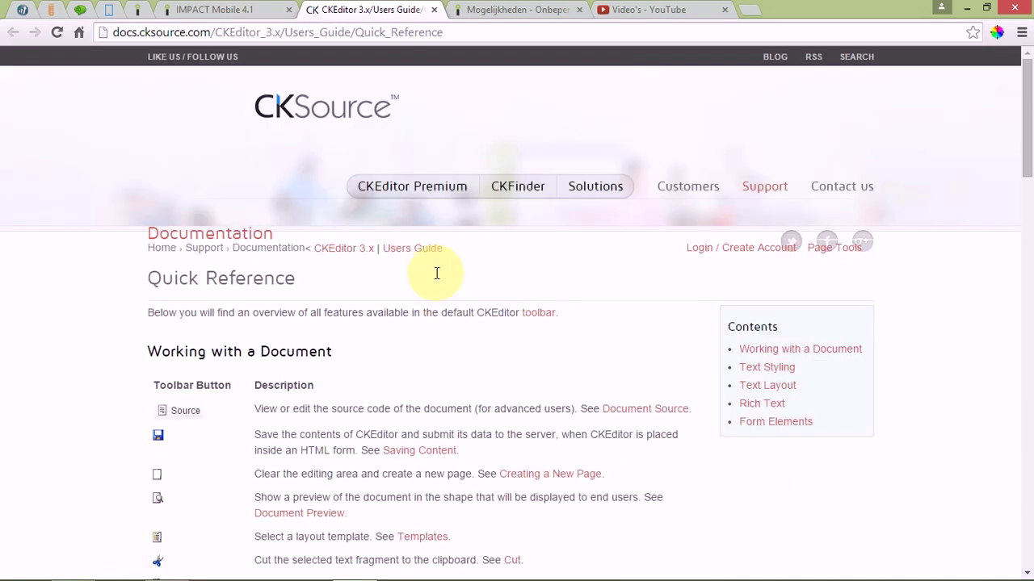
click(241, 15)
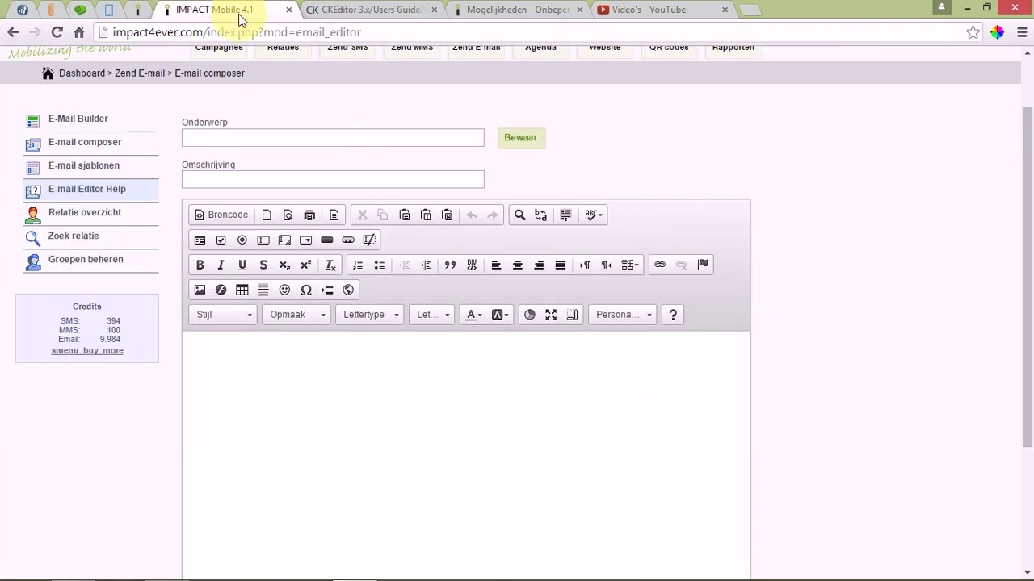
scroll(745, 168, up, 1)
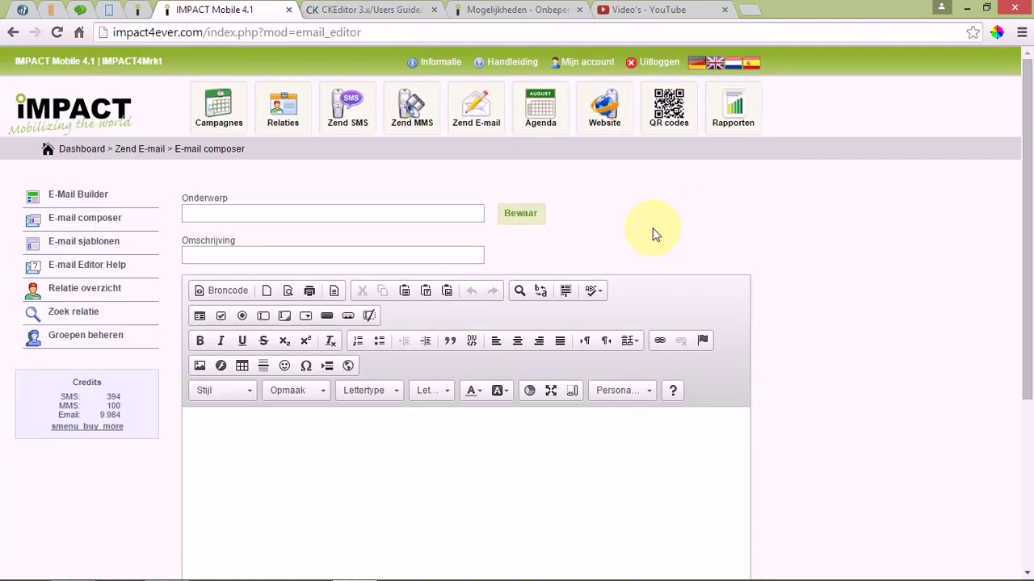